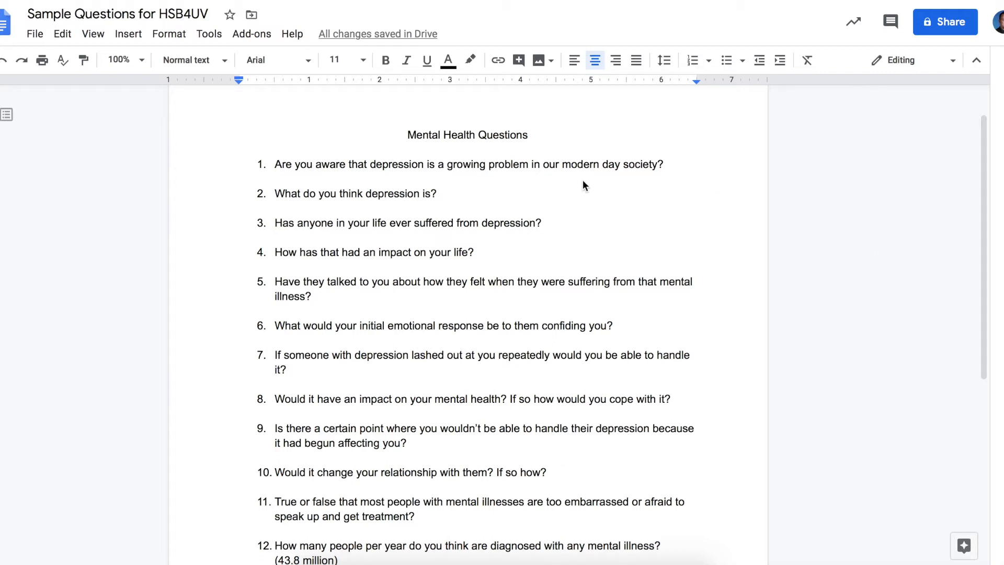
Add the answer type "Y/N" on an unnumbered line beneath question 1 about depression being a growing problem.
{"action": "scroll", "coordinate": [627, 175], "scroll_direction": "up", "scroll_amount": 1}
{"action": "left_click", "coordinate": [674, 169]}
{"action": "key", "text": "Return"}
{"action": "type", "text": "Y/N"}
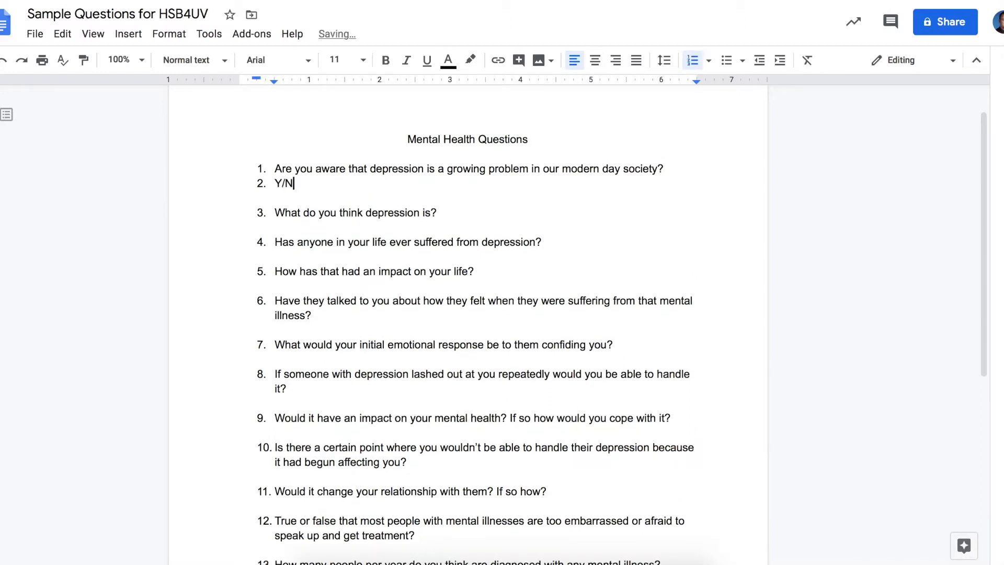
{"action": "key", "text": "Home"}
{"action": "key", "text": "BackSpace"}
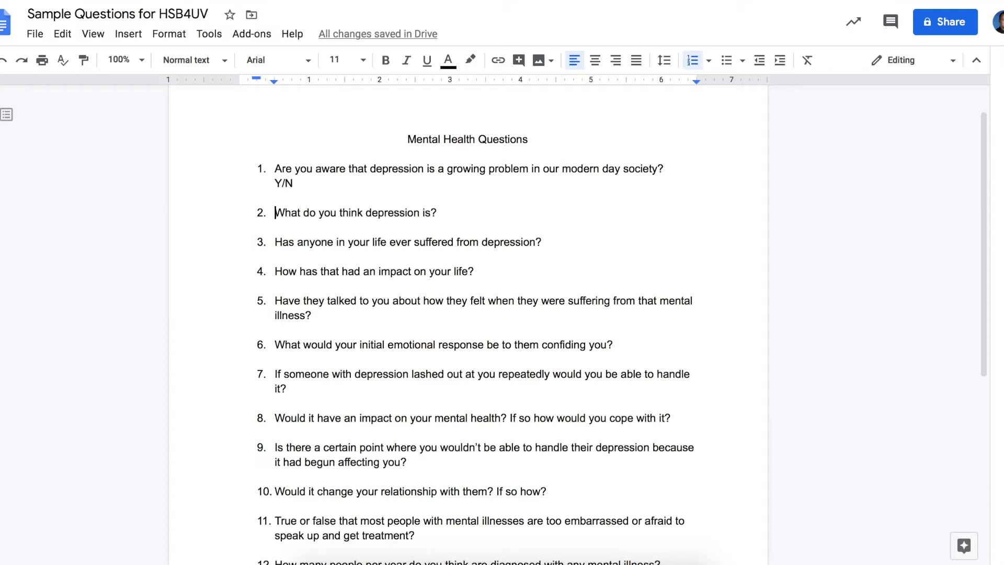
Add the line "Canned responses (checkboxes, multiple choice)" beneath question 2, "What do you think depression is?", without numbering it.
{"action": "left_click", "coordinate": [437, 212]}
{"action": "key", "text": "shift+Return"}
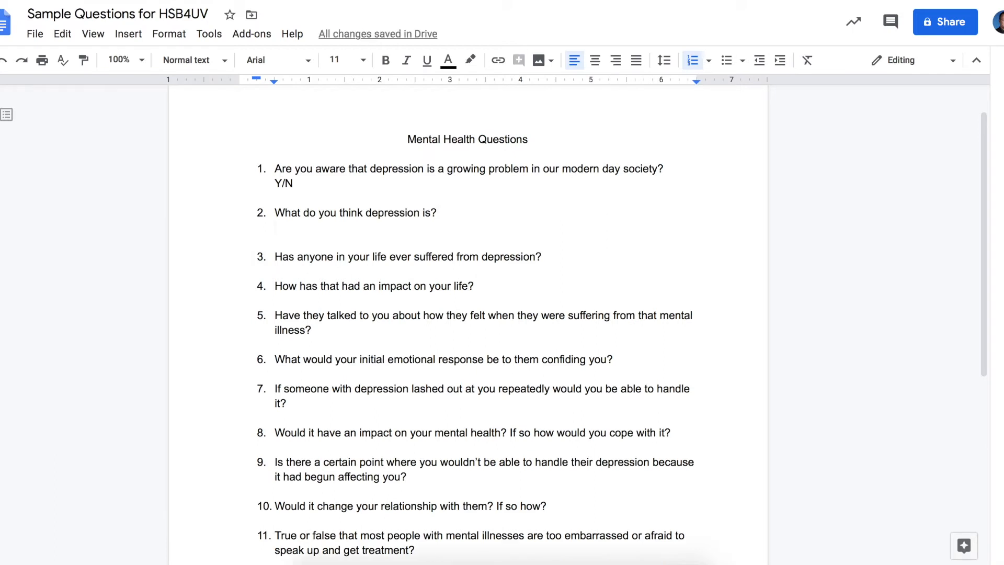
{"action": "type", "text": "Canned r"}
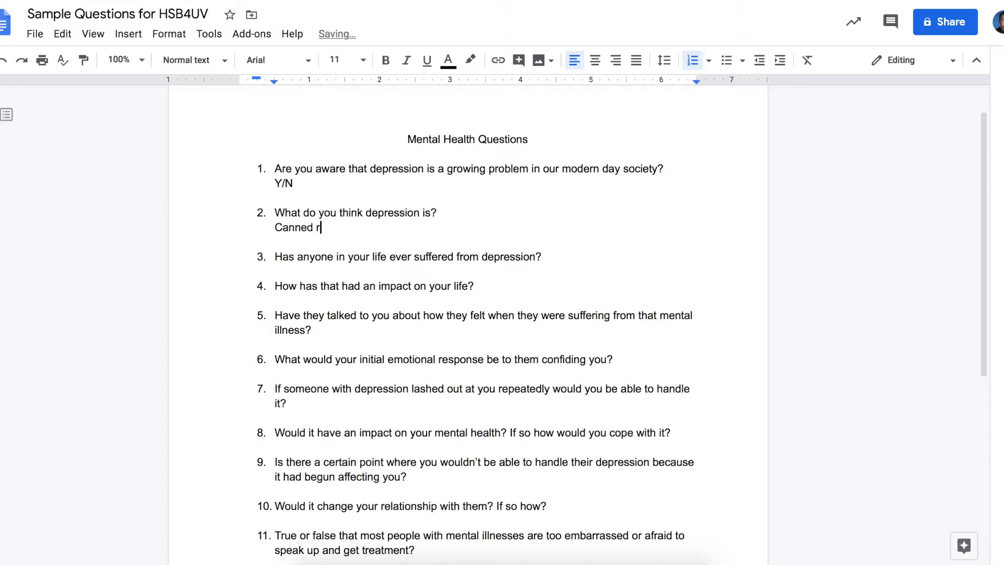
{"action": "type", "text": "esponses ("}
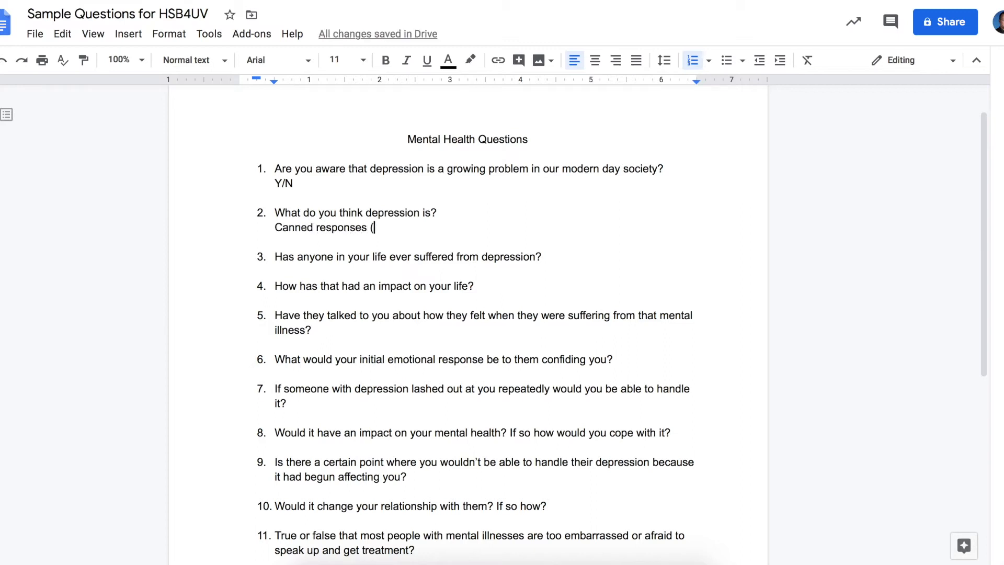
{"action": "type", "text": "checkboxes, multiple cho"}
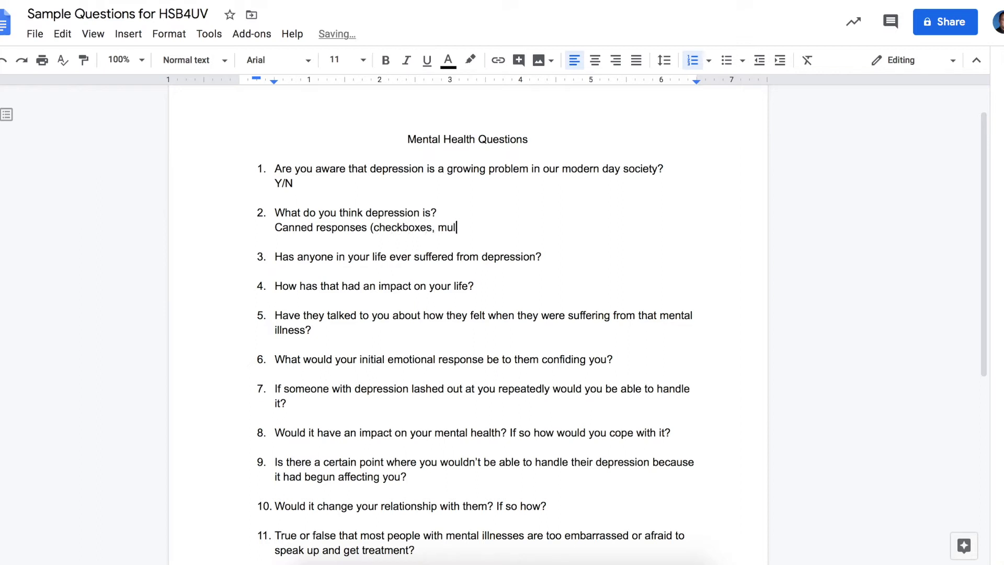
{"action": "type", "text": "ice)"}
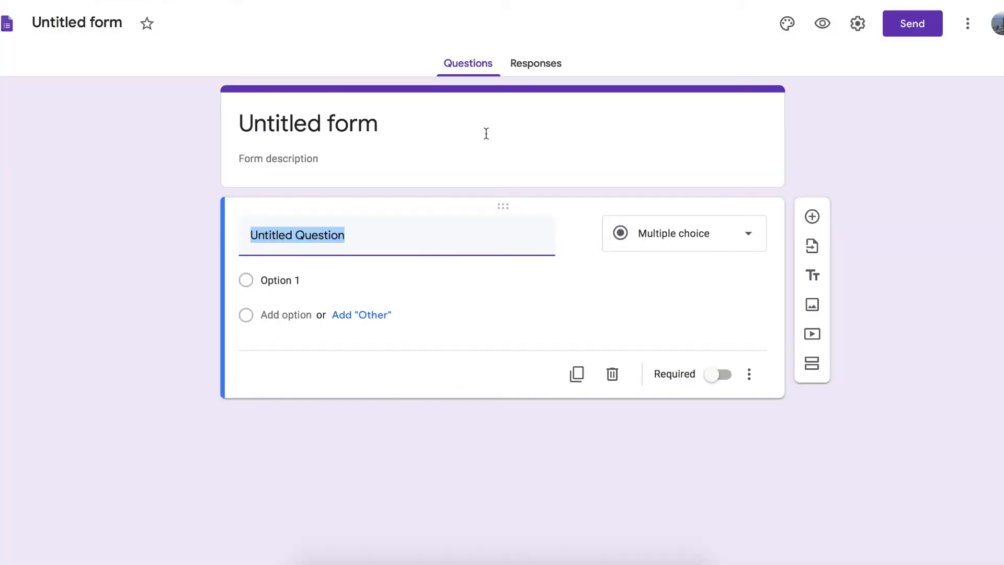
Title the untitled form in Google Forms "Depression Survey".
{"action": "left_click", "coordinate": [352, 128]}
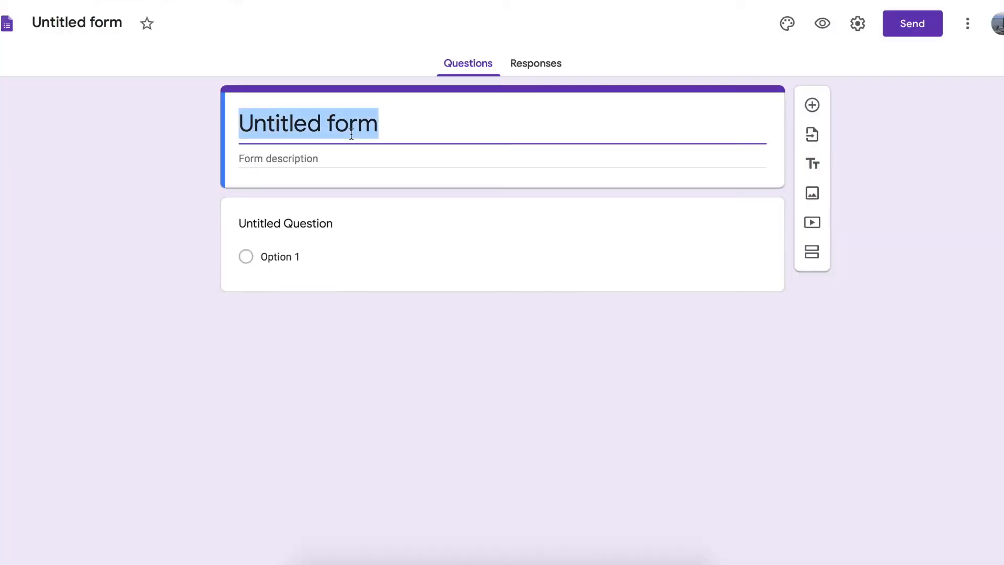
{"action": "type", "text": "Depre"}
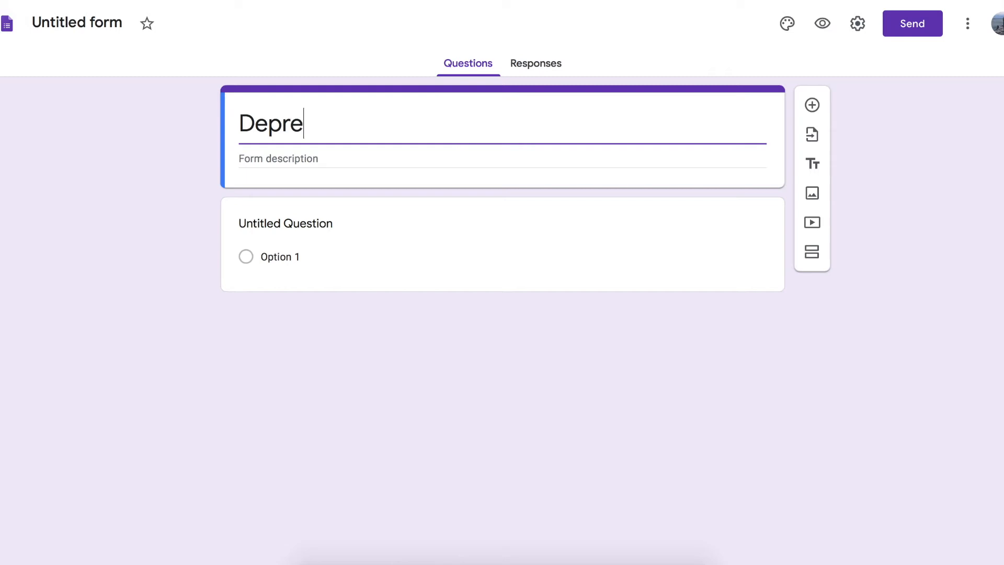
{"action": "type", "text": "ssion Survey"}
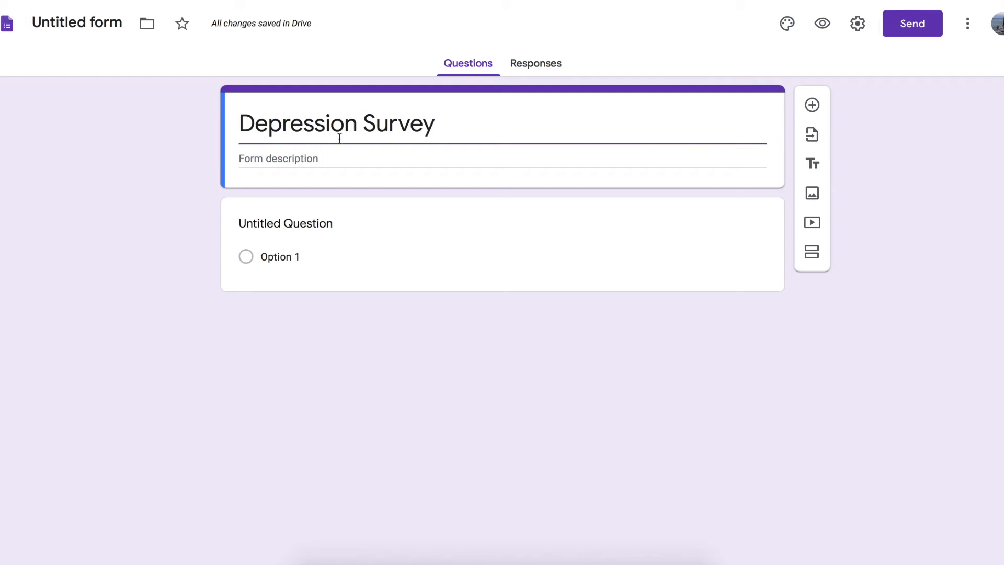
Enter "Please answer the questions...." as the form description and add a second section below the form header.
{"action": "left_click", "coordinate": [306, 159]}
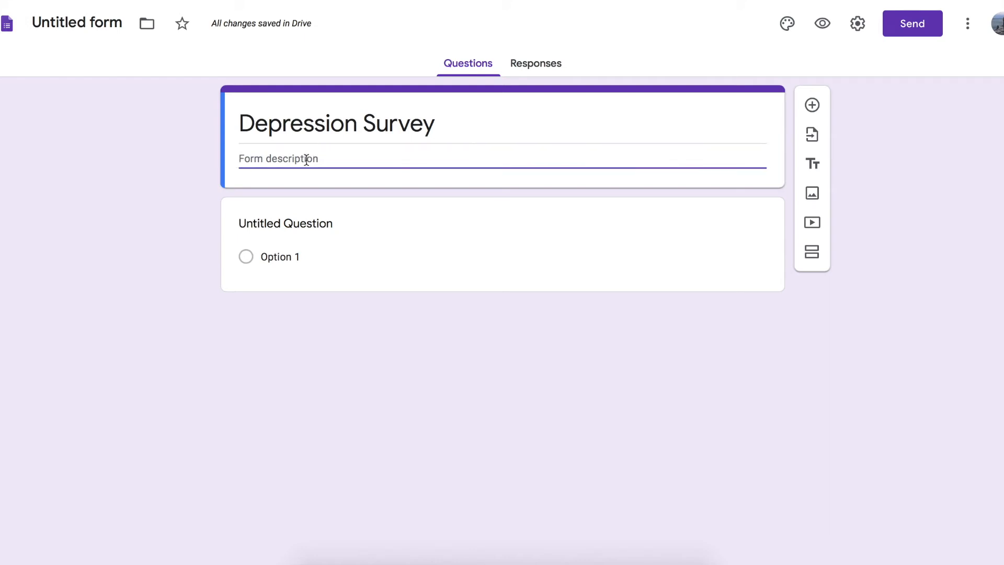
{"action": "type", "text": "Please"}
{"action": "key", "text": "BackSpace"}
{"action": "key", "text": "BackSpace"}
{"action": "key", "text": "BackSpace"}
{"action": "key", "text": "BackSpace"}
{"action": "key", "text": "BackSpace"}
{"action": "type", "text": "lease answer "}
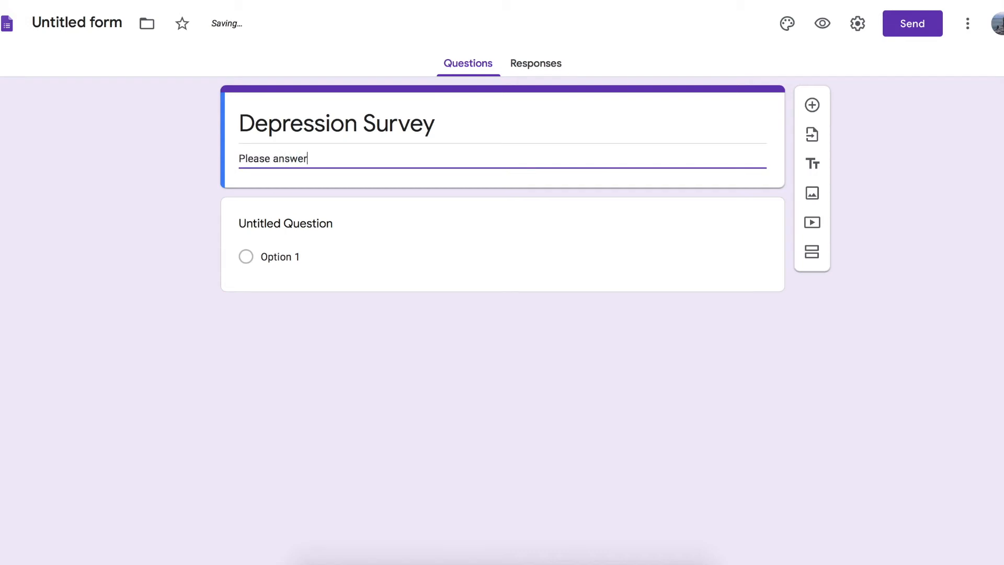
{"action": "type", "text": "the questions"}
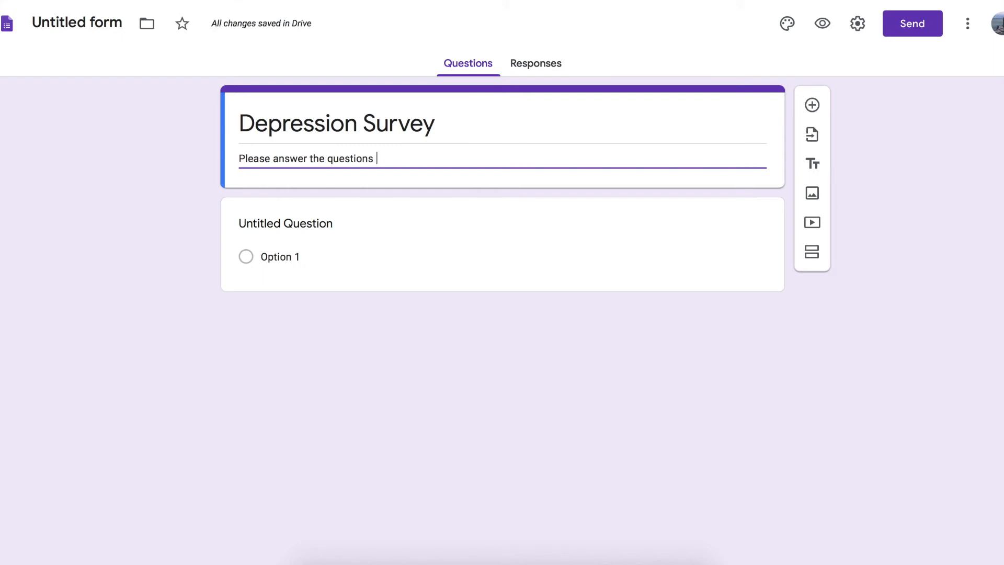
{"action": "key", "text": "BackSpace"}
{"action": "type", "text": "...."}
{"action": "left_click", "coordinate": [812, 254]}
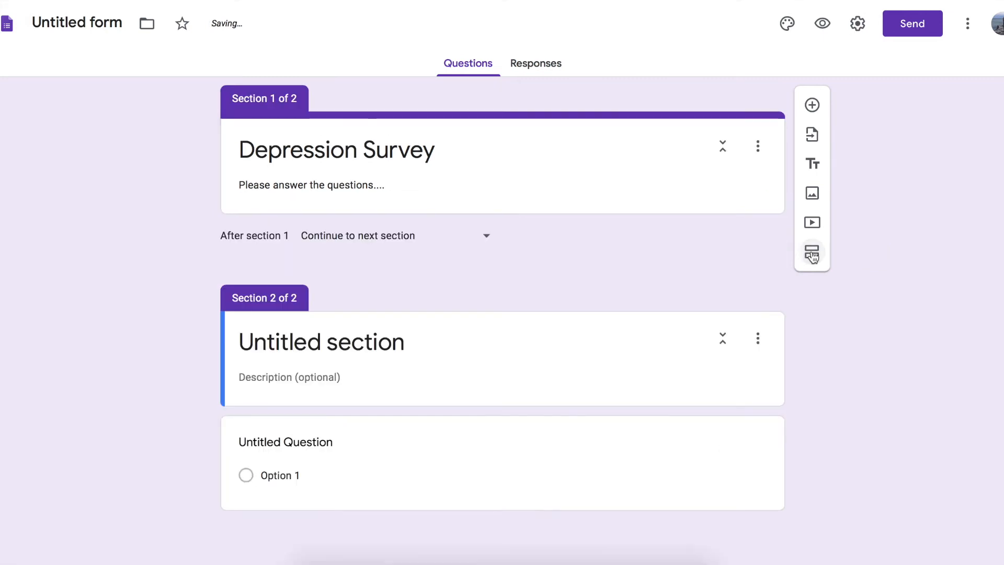
{"action": "left_click", "coordinate": [369, 347]}
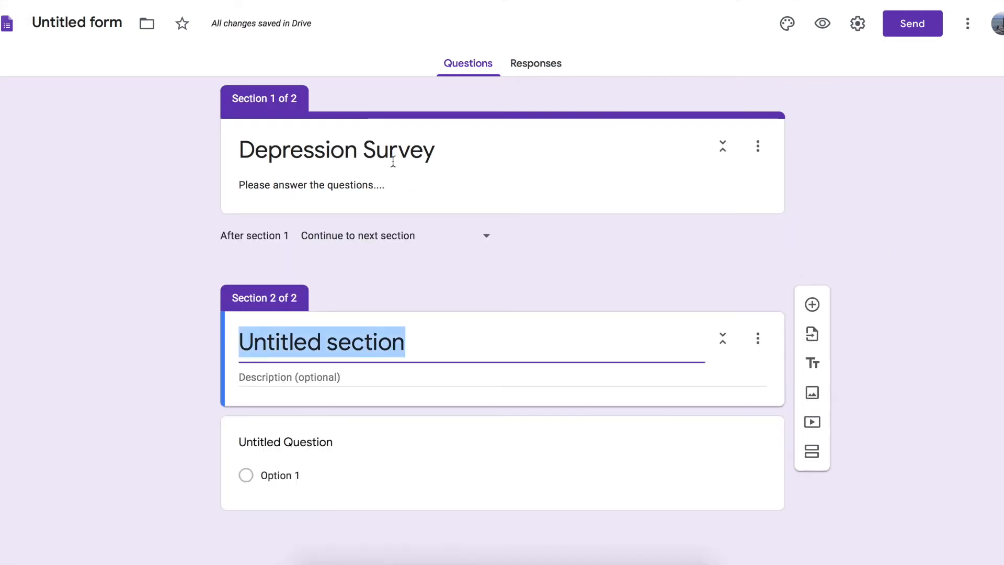
Append "Disclaimer, and how we will protect private information and responses." to the form description in section 1.
{"action": "left_click", "coordinate": [378, 187]}
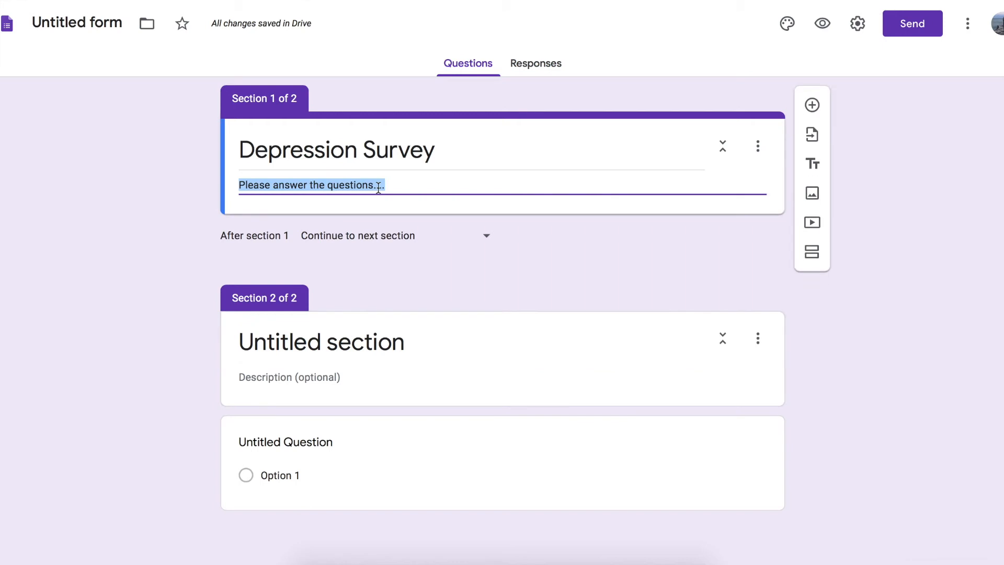
{"action": "key", "text": "End"}
{"action": "type", "text": "D"}
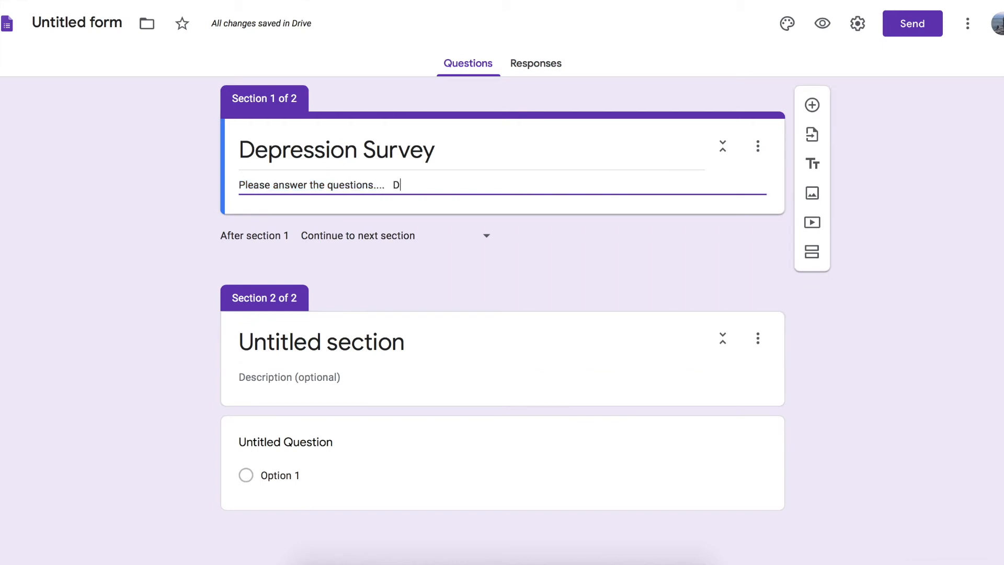
{"action": "type", "text": "isclaimer, and how we wi"}
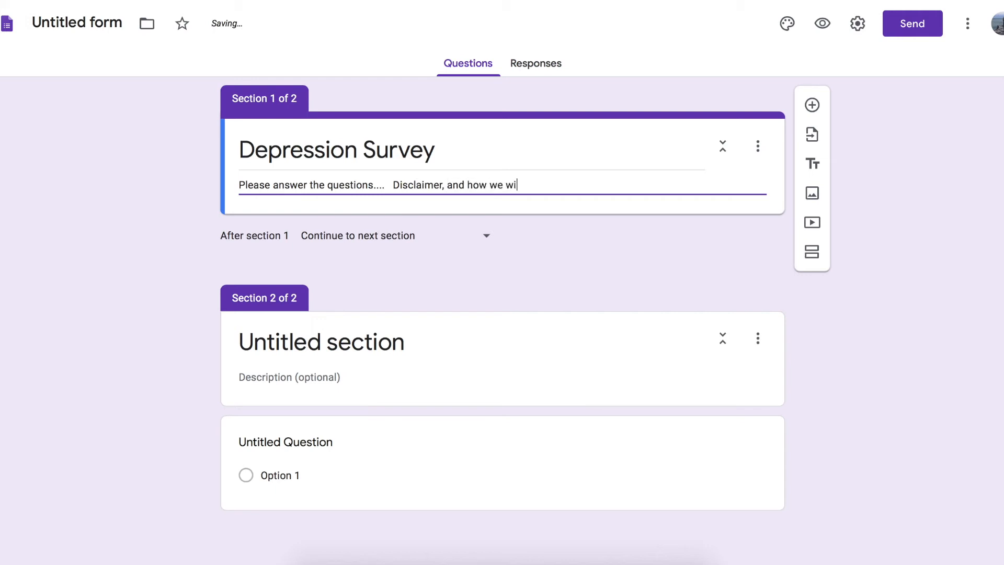
{"action": "type", "text": "ll prot"}
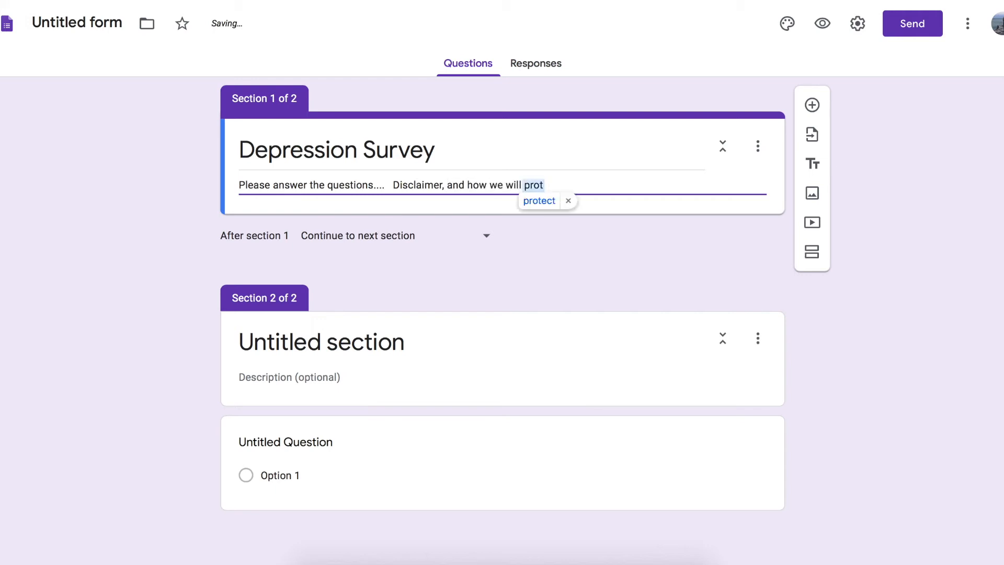
{"action": "type", "text": "ect priva"}
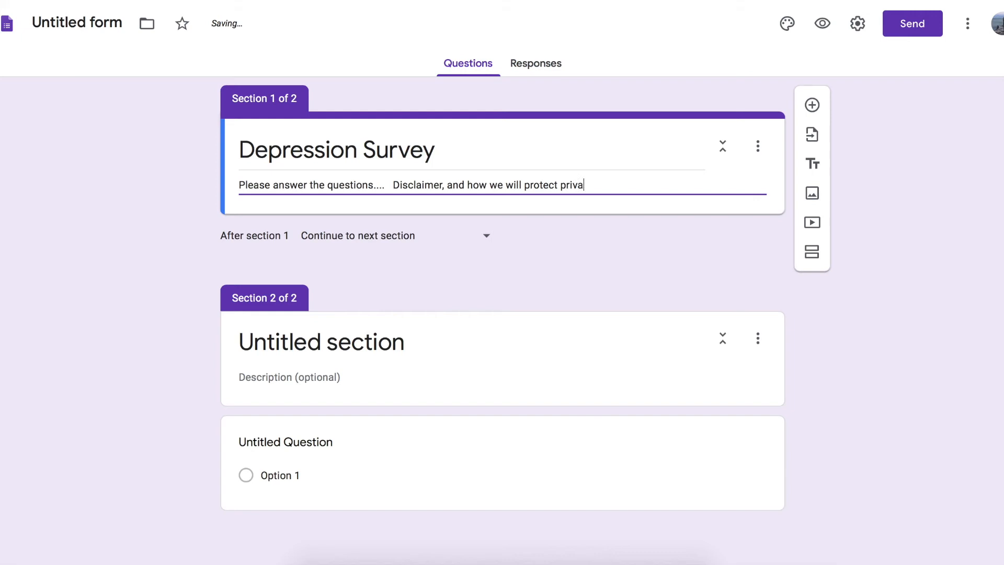
{"action": "type", "text": "te information"}
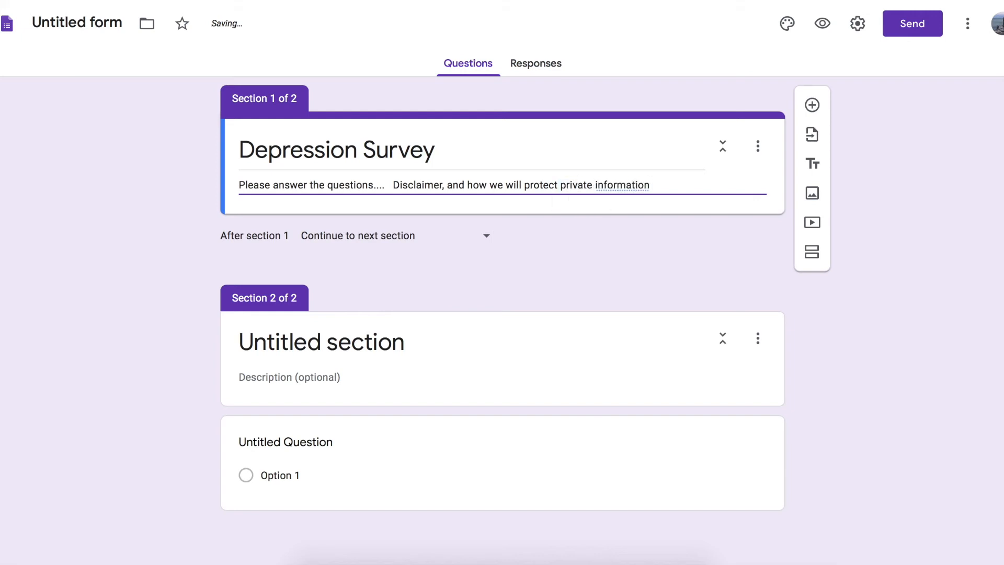
{"action": "type", "text": " and responses."}
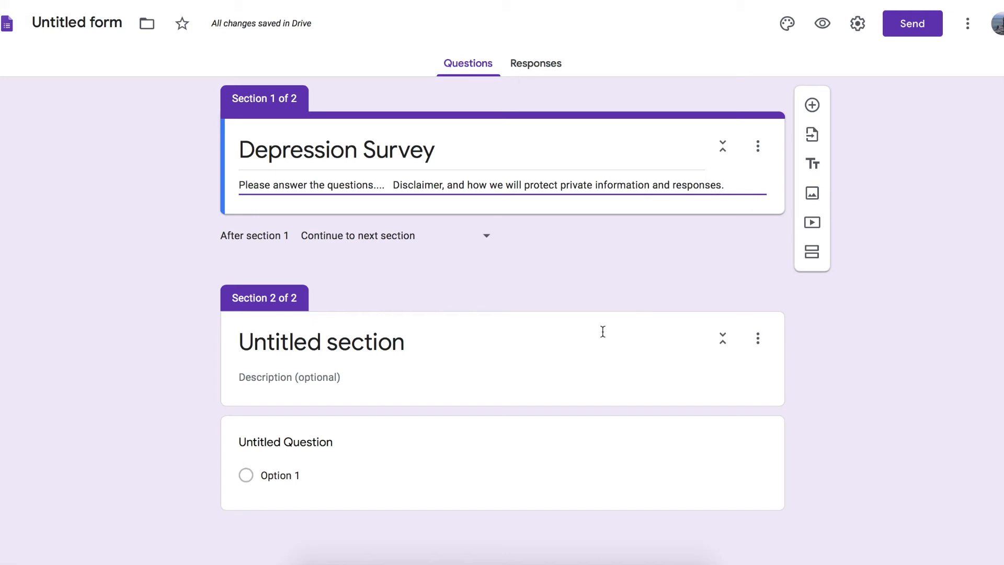
Title section 2 "What Do You Know About Depression?".
{"action": "left_click", "coordinate": [363, 344]}
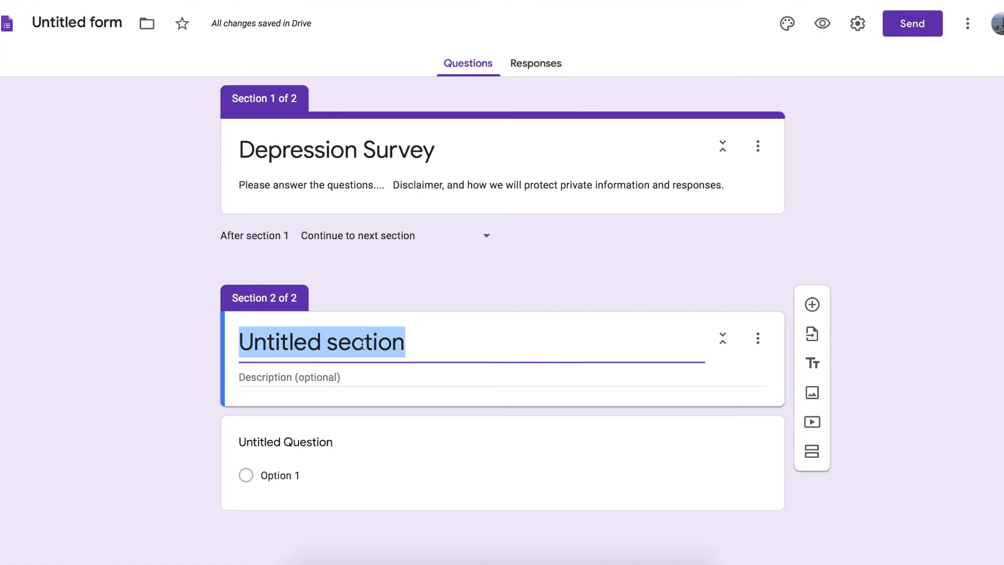
{"action": "type", "text": "What do"}
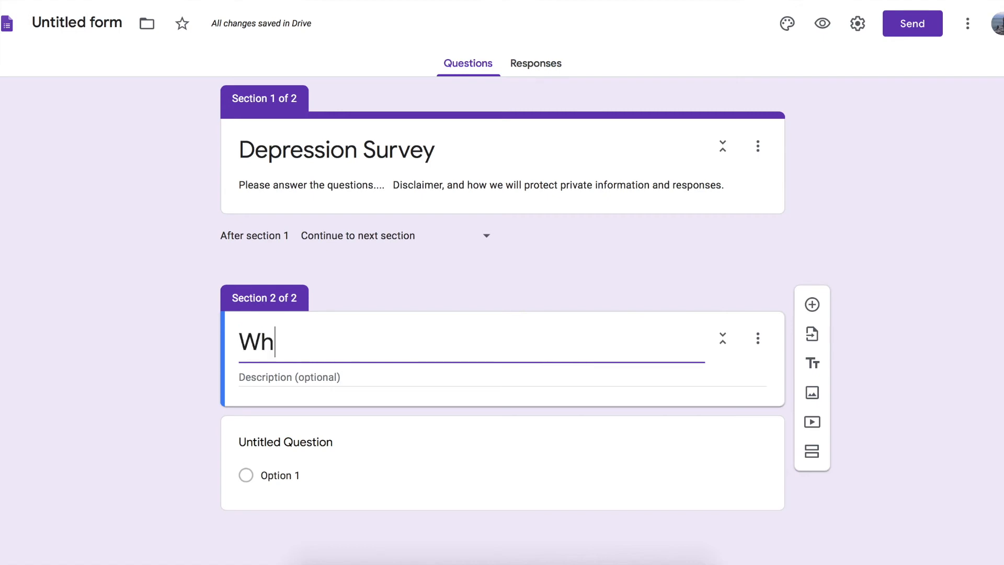
{"action": "key", "text": "BackSpace"}
{"action": "key", "text": "BackSpace"}
{"action": "key", "text": "BackSpace"}
{"action": "key", "text": "BackSpace"}
{"action": "type", "text": "D"}
{"action": "key", "text": "BackSpace"}
{"action": "type", "text": "Do You Know a"}
{"action": "key", "text": "BackSpace"}
{"action": "type", "text": "About Depression?"}
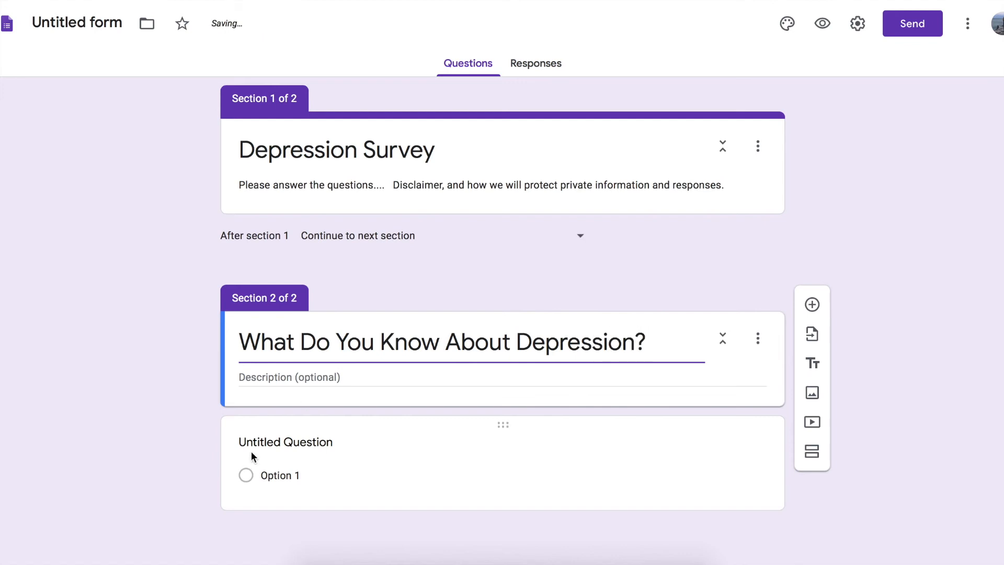
Enter "I would like to know what you know about depression." as the description of section 2.
{"action": "left_click", "coordinate": [282, 375]}
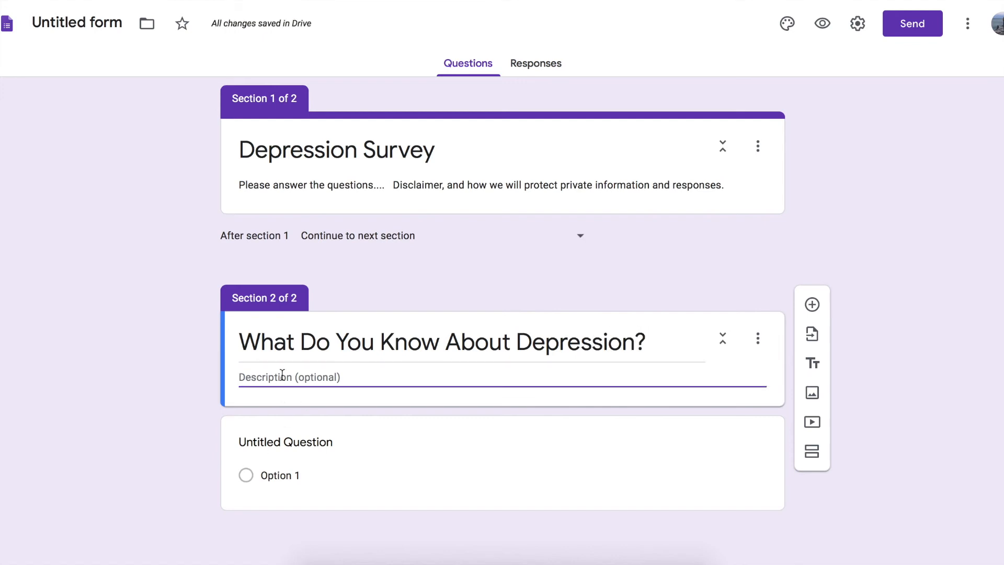
{"action": "type", "text": "I would like to keno"}
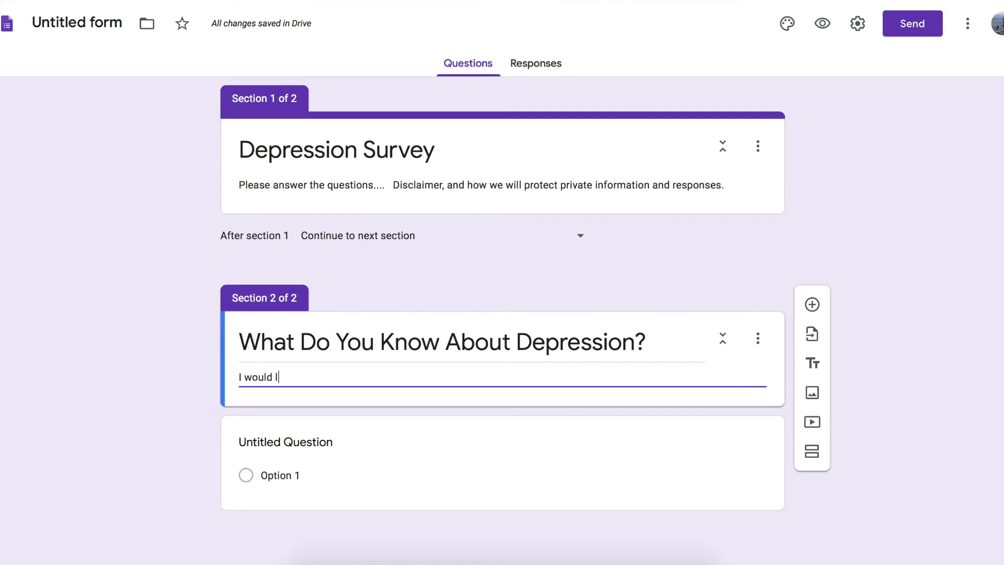
{"action": "key", "text": "BackSpace"}
{"action": "key", "text": "BackSpace"}
{"action": "key", "text": "BackSpace"}
{"action": "key", "text": "BackSpace"}
{"action": "type", "text": "now what you know about dep"}
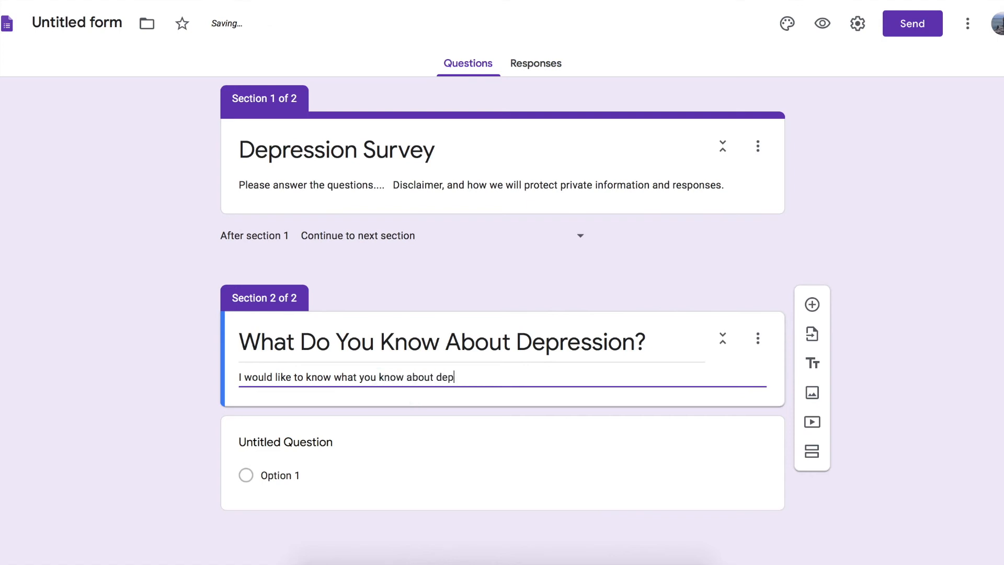
{"action": "type", "text": "ression."}
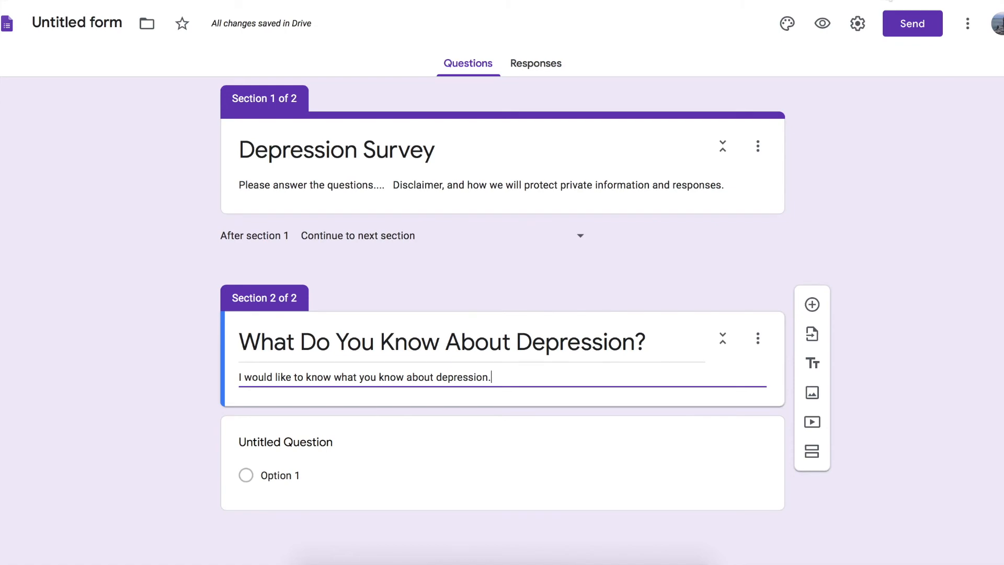
Copy question 1, "Are you aware that depression is a growing problem in our modern day society?", from the Sample Questions document into section 2's untitled question.
{"action": "key", "text": "ctrl+Tab"}
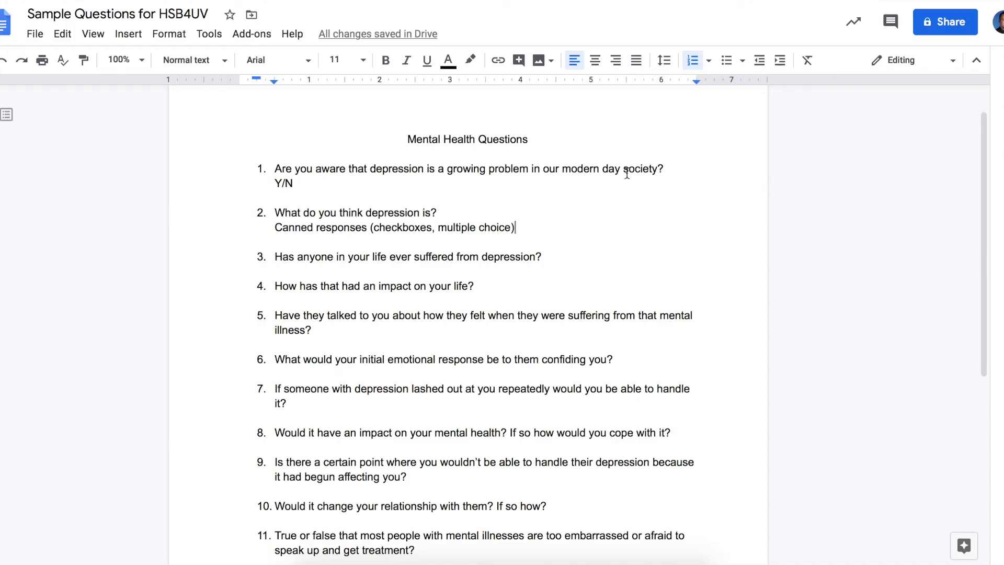
{"action": "key", "text": "ctrl+shift+Tab"}
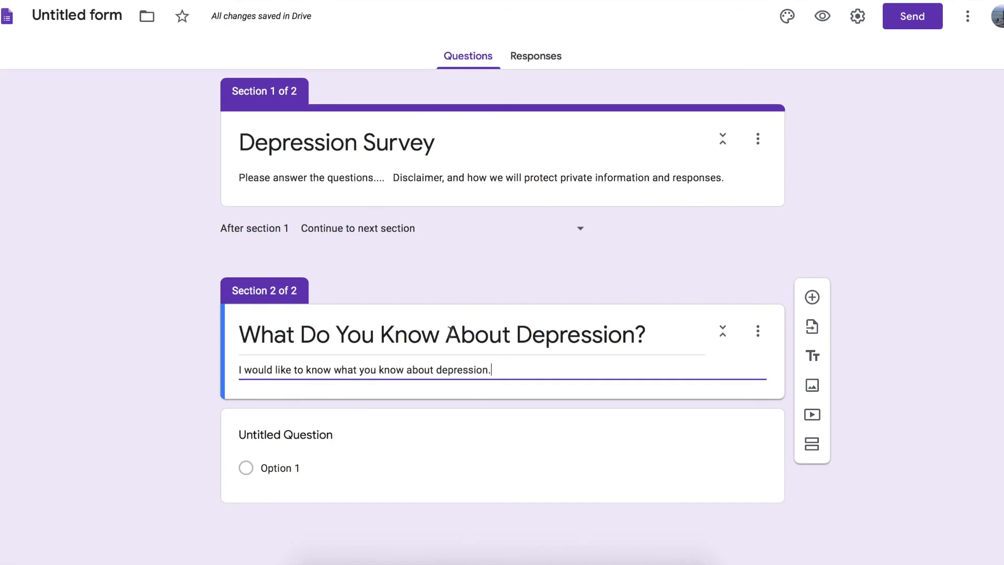
{"action": "left_click", "coordinate": [278, 443]}
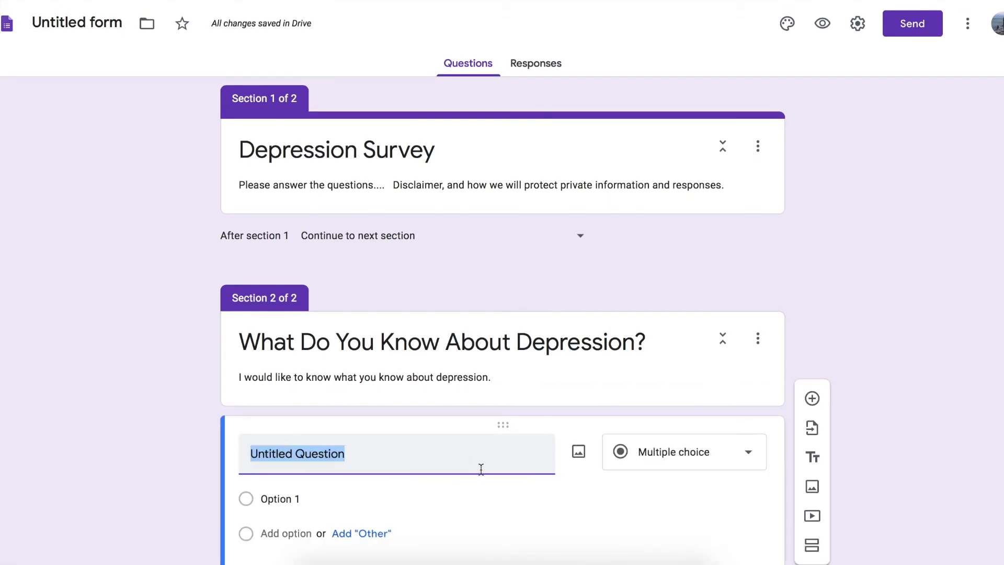
{"action": "scroll", "coordinate": [480, 470], "scroll_direction": "down", "scroll_amount": 2}
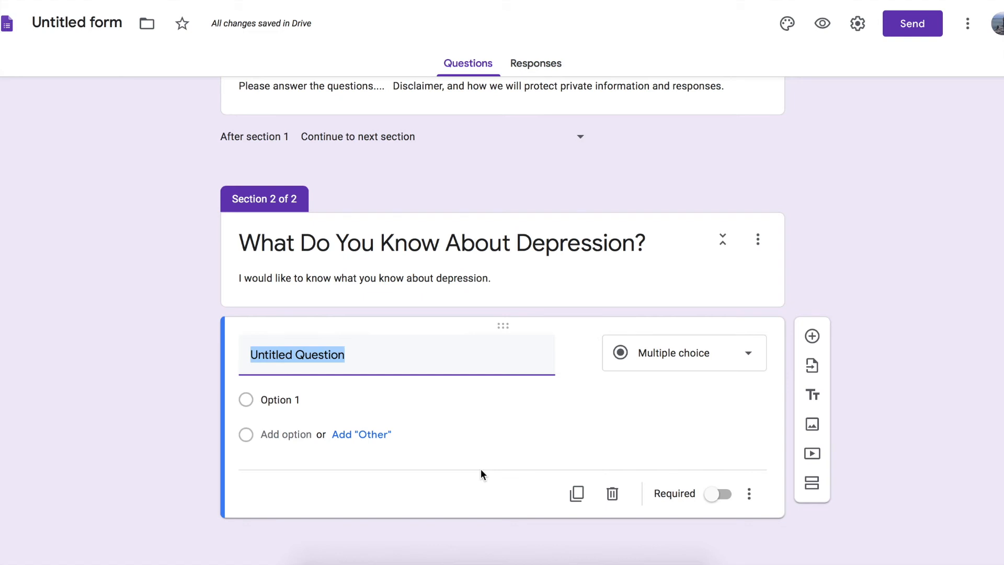
{"action": "type", "text": "Are you"}
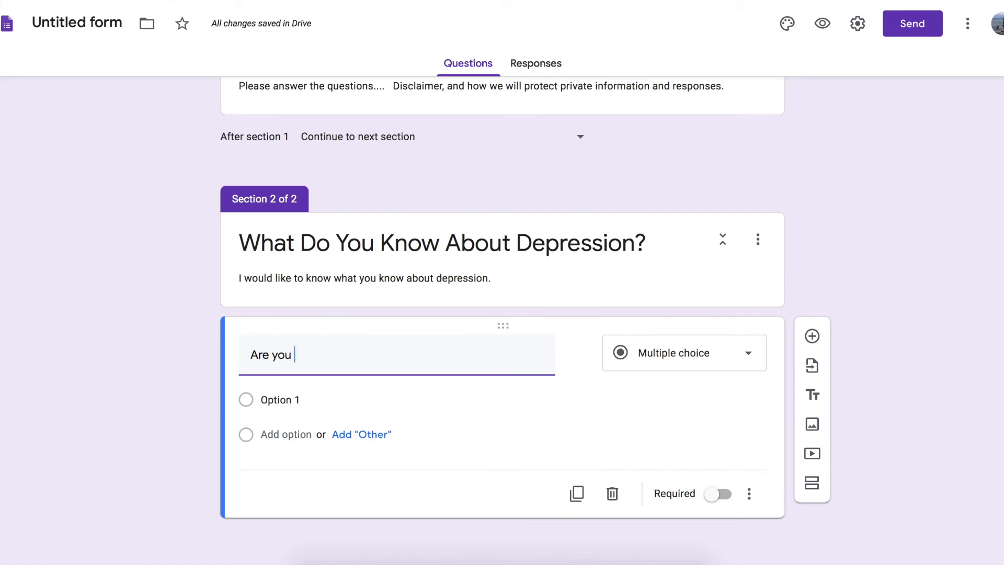
{"action": "left_click", "coordinate": [877, 1]}
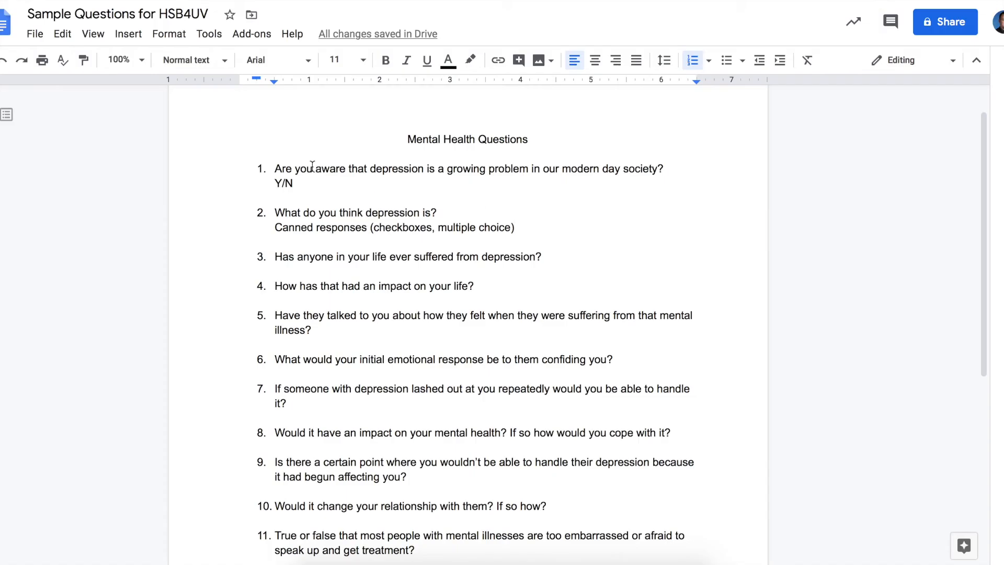
{"action": "left_click", "coordinate": [274, 169]}
{"action": "left_click", "coordinate": [664, 169], "text": "shift"}
{"action": "key", "text": "ctrl+c"}
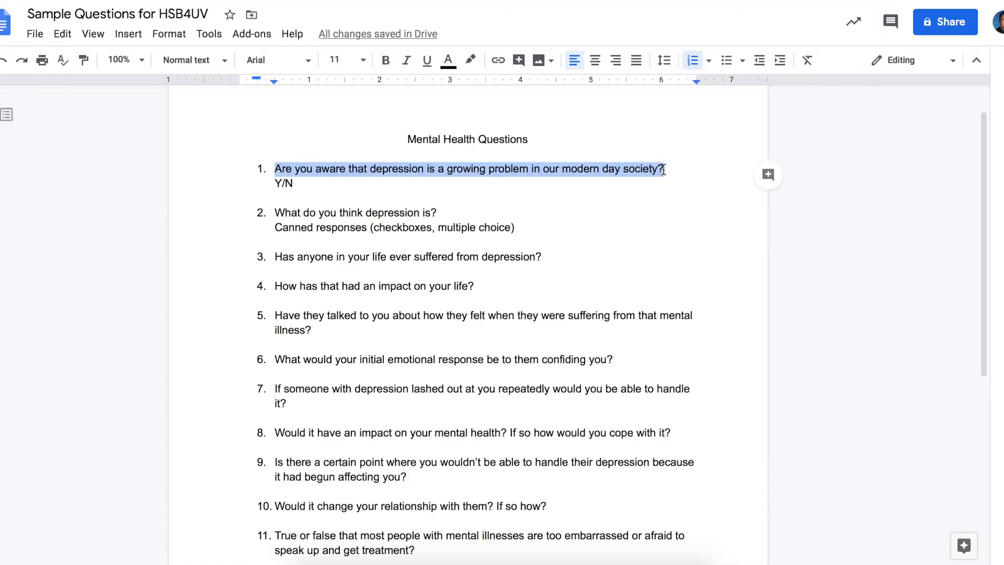
{"action": "left_click", "coordinate": [964, 2]}
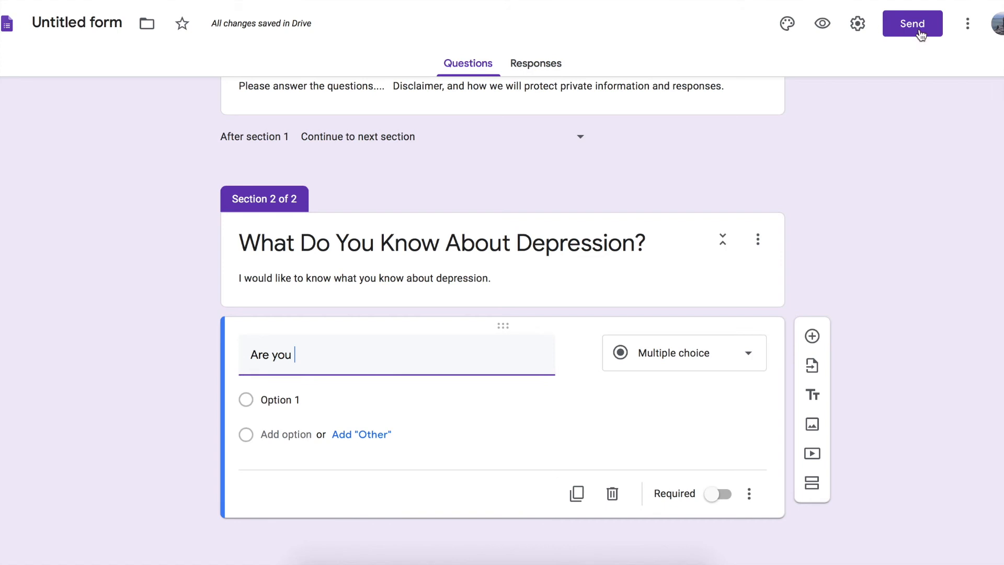
{"action": "key", "text": "ctrl+a"}
{"action": "key", "text": "ctrl+v"}
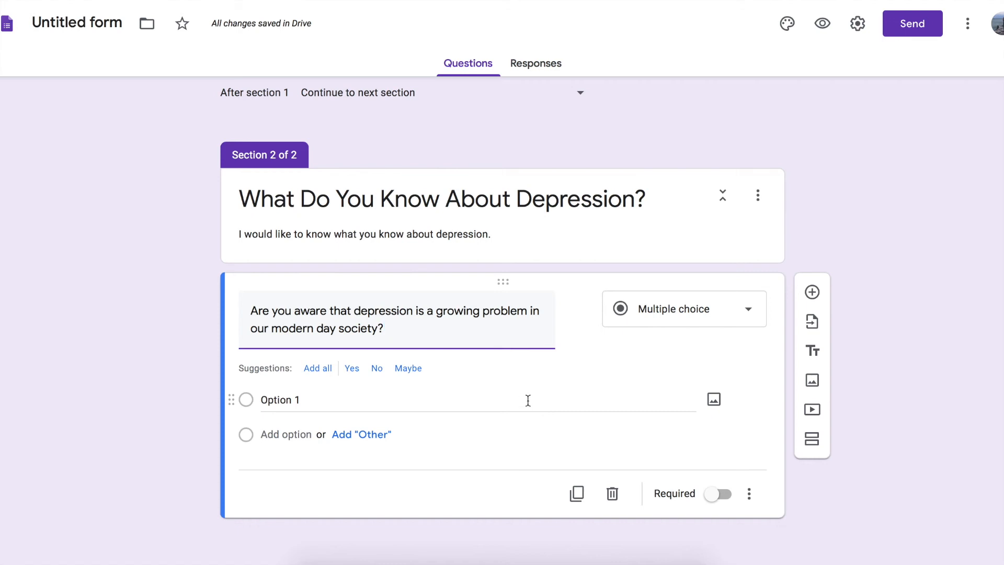
Add all the suggested answers Yes, No and Maybe to the question, and rename Maybe as "Unsure".
{"action": "left_click", "coordinate": [312, 372]}
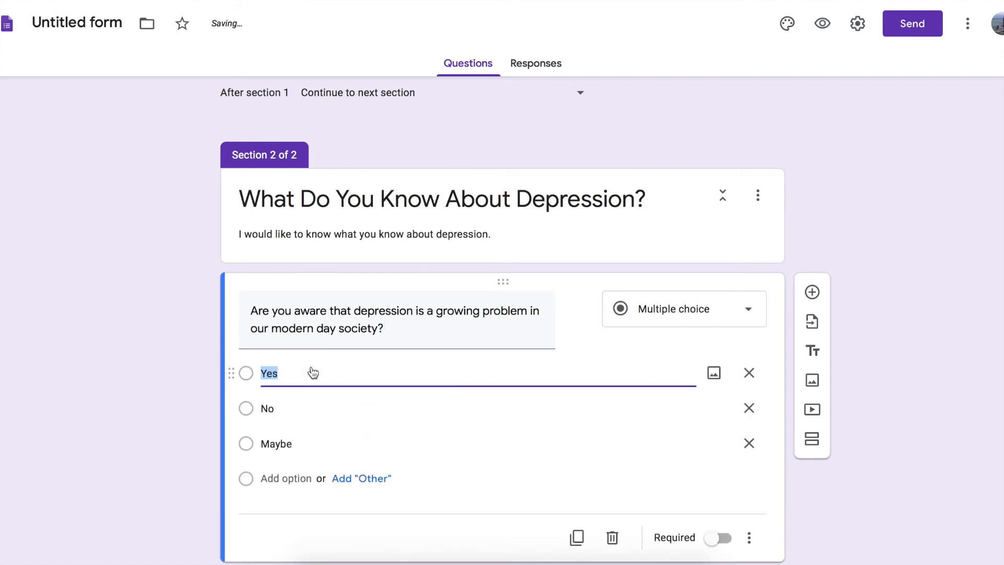
{"action": "double_click", "coordinate": [288, 446]}
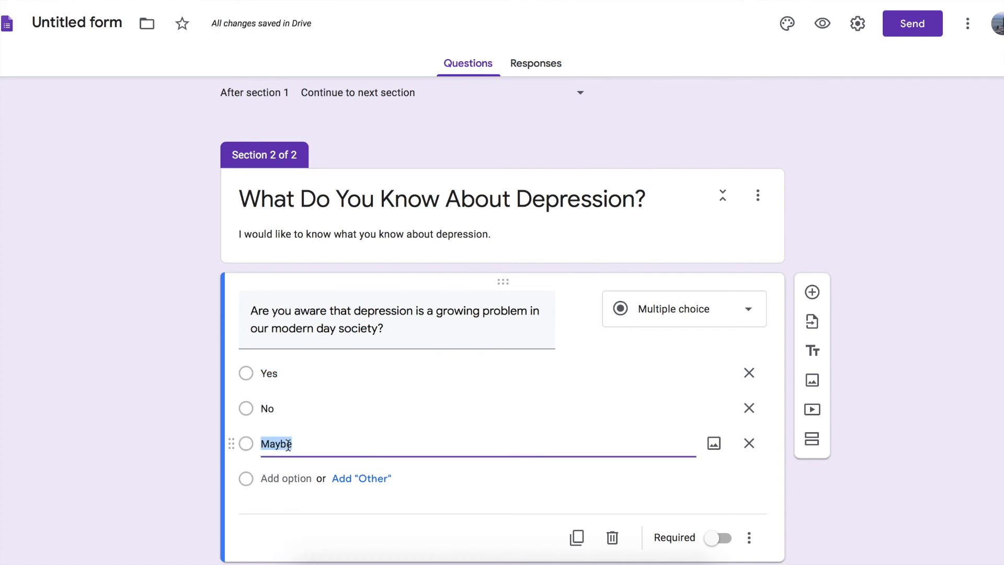
{"action": "type", "text": "Unsure"}
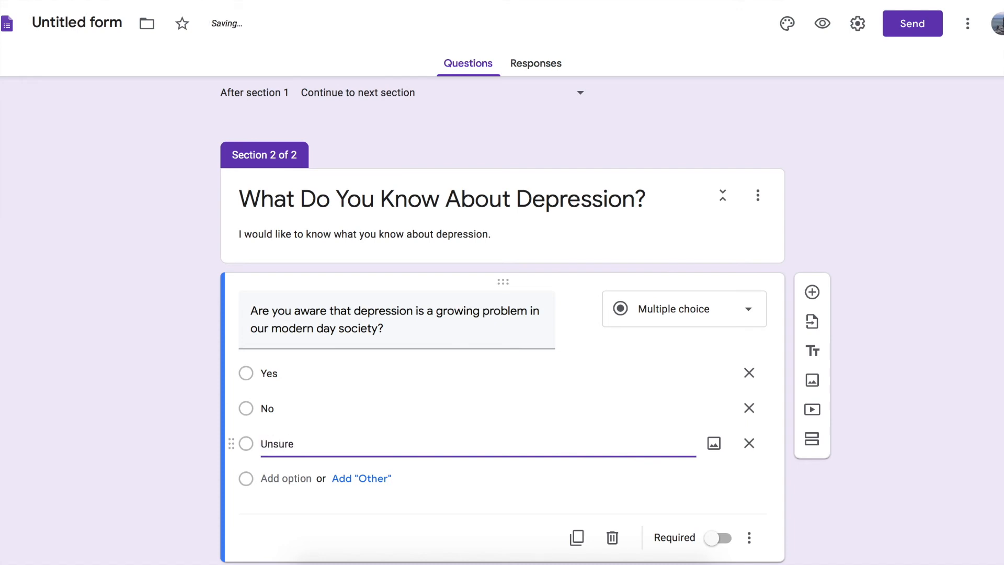
Remove the "Unsure" option and make the growing-problem question required.
{"action": "left_click", "coordinate": [748, 443]}
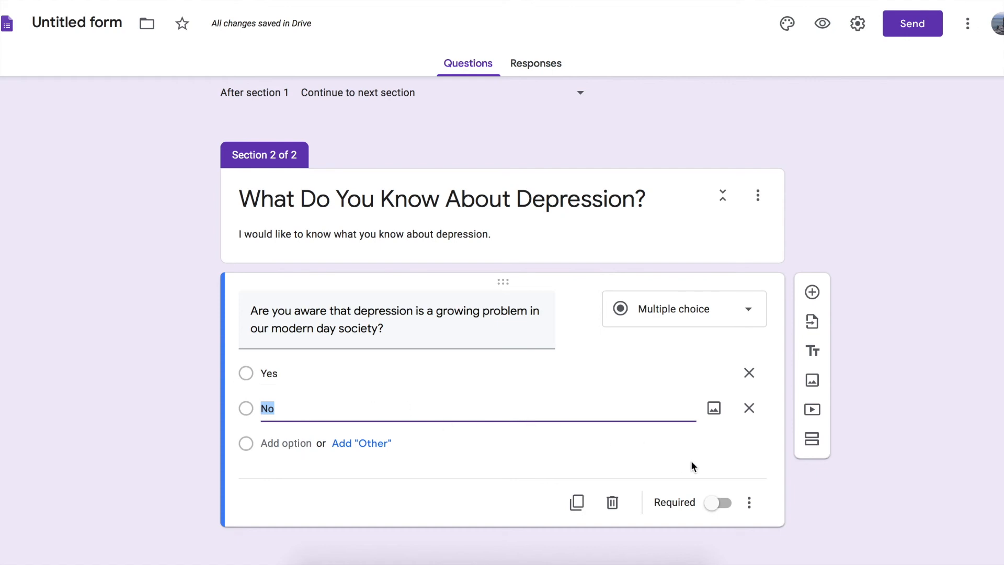
{"action": "scroll", "coordinate": [687, 497], "scroll_direction": "down", "scroll_amount": 1}
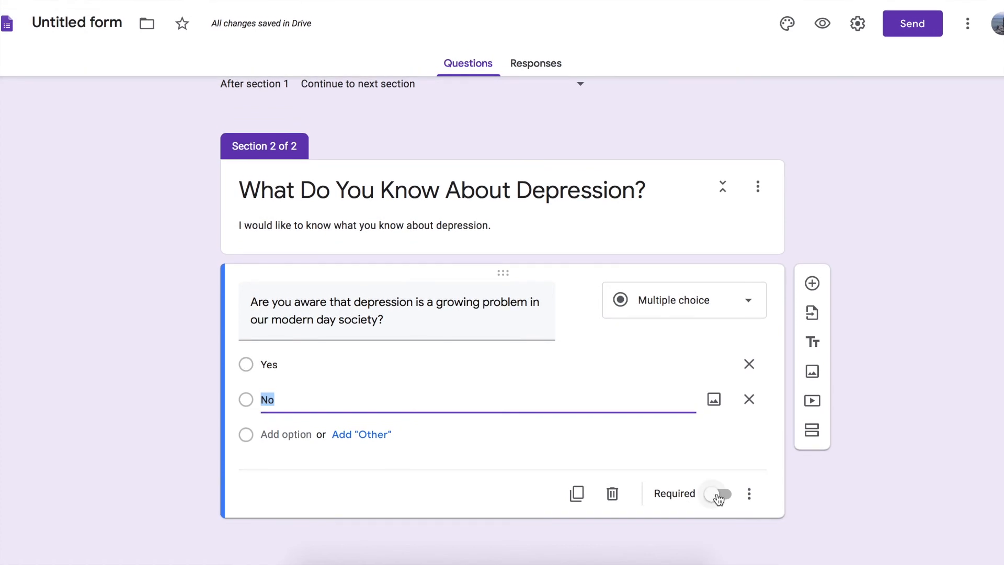
{"action": "left_click", "coordinate": [719, 497]}
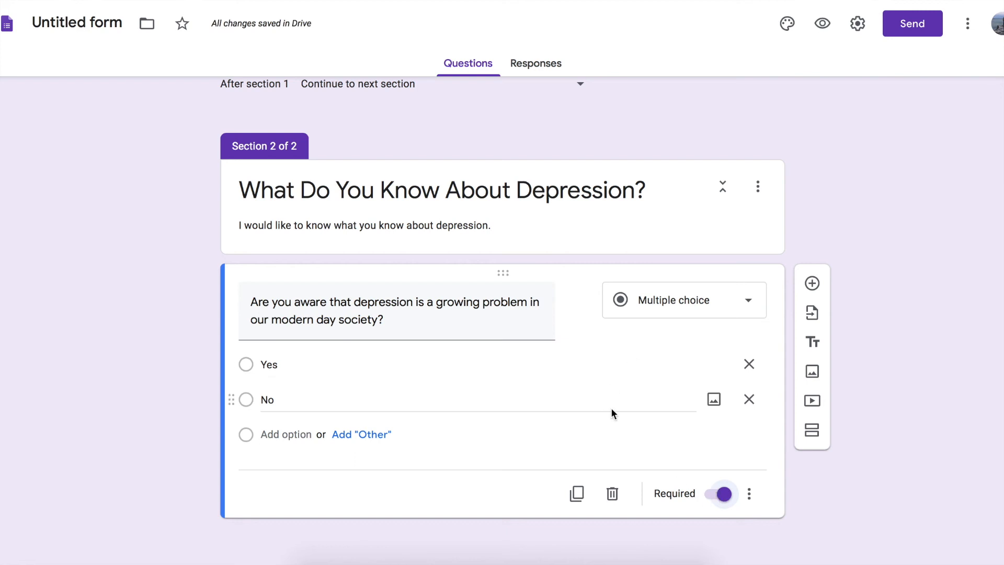
Add a new question to section 2 and fill it with "What do you think depression is?" copied from the Sample Questions document.
{"action": "left_click", "coordinate": [812, 283]}
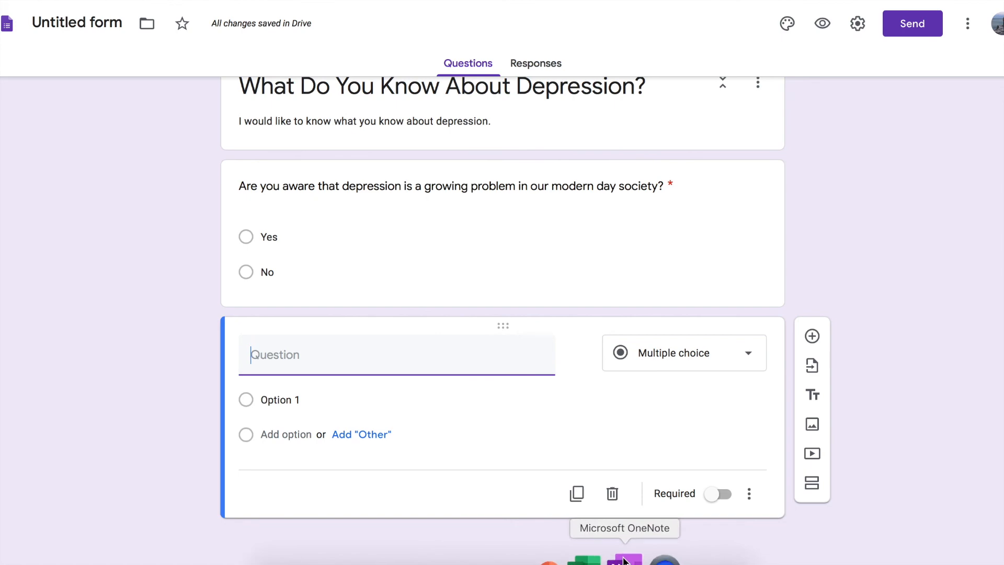
{"action": "key", "text": "alt+Tab"}
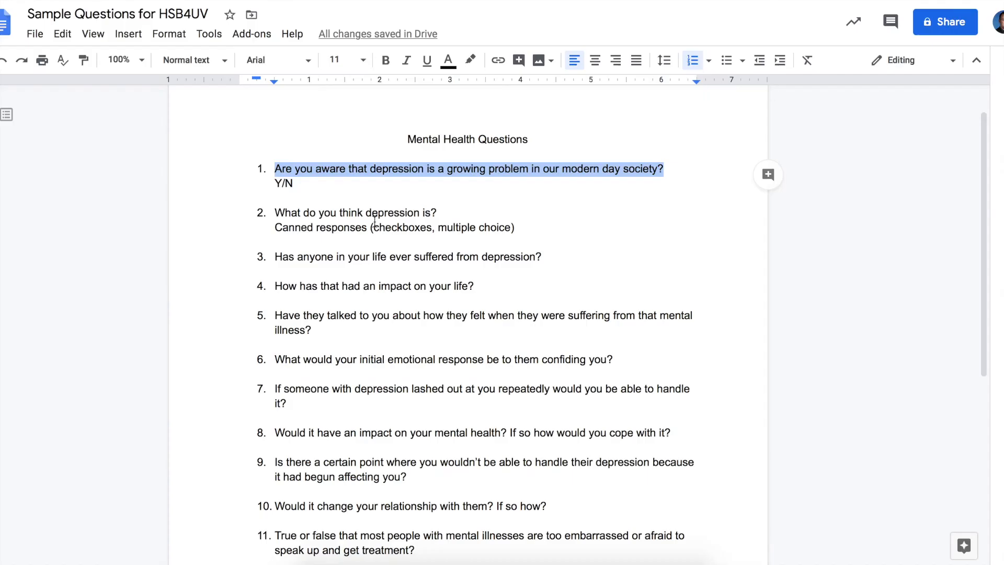
{"action": "left_click", "coordinate": [275, 212]}
{"action": "left_click_drag", "start_coordinate": [276, 213], "coordinate": [442, 212]}
{"action": "key", "text": "ctrl+c"}
{"action": "key", "text": "alt+Tab"}
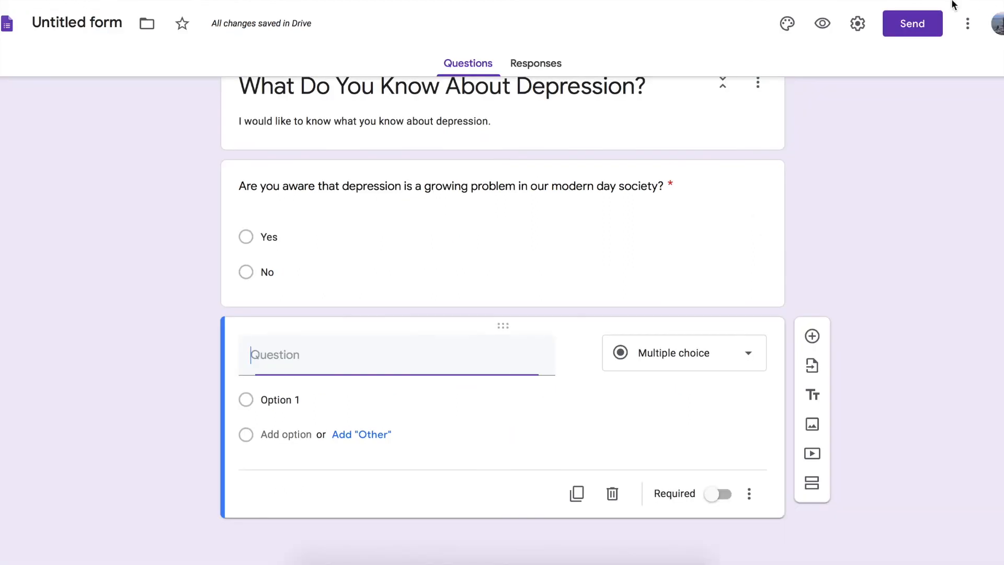
{"action": "key", "text": "ctrl+v"}
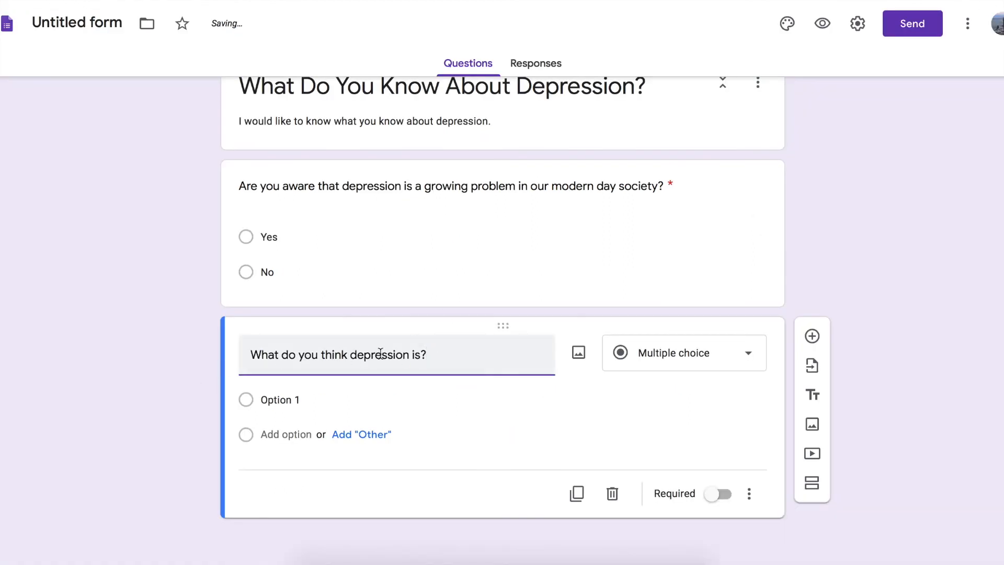
Reword the second question to "Which words do you think best describe depression?".
{"action": "left_click", "coordinate": [274, 356]}
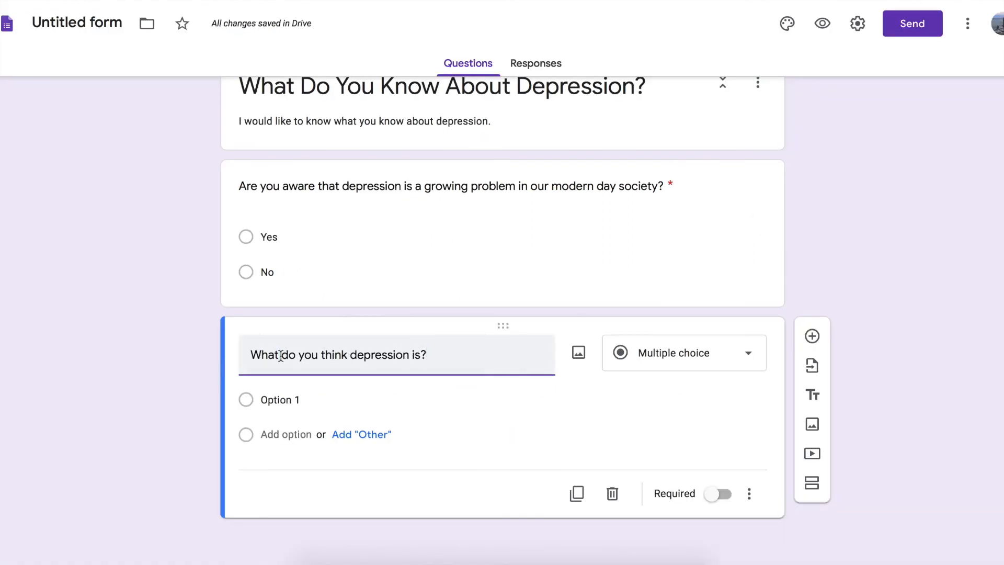
{"action": "left_click_drag", "start_coordinate": [250, 355], "coordinate": [279, 355]}
{"action": "type", "text": "Which words"}
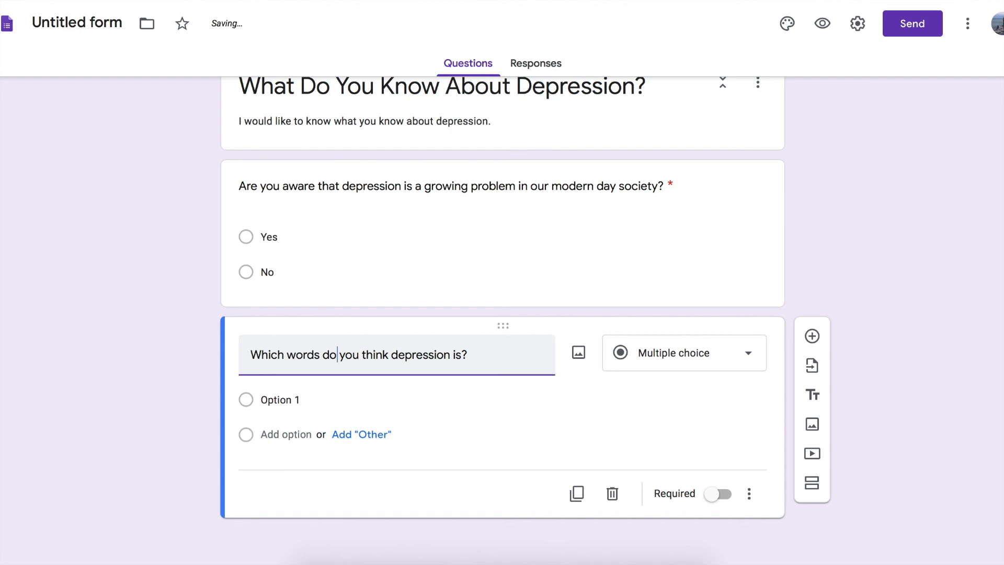
{"action": "left_click", "coordinate": [390, 355]}
{"action": "type", "text": "best describe"}
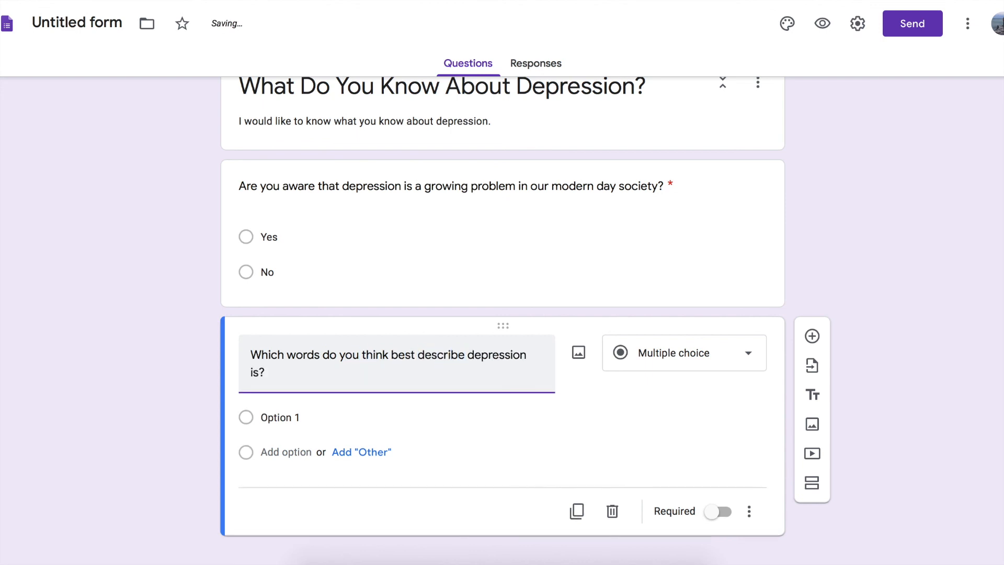
{"action": "key", "text": "Left"}
{"action": "key", "text": "shift+Left"}
{"action": "key", "text": "shift+Left"}
{"action": "key", "text": "shift+Left"}
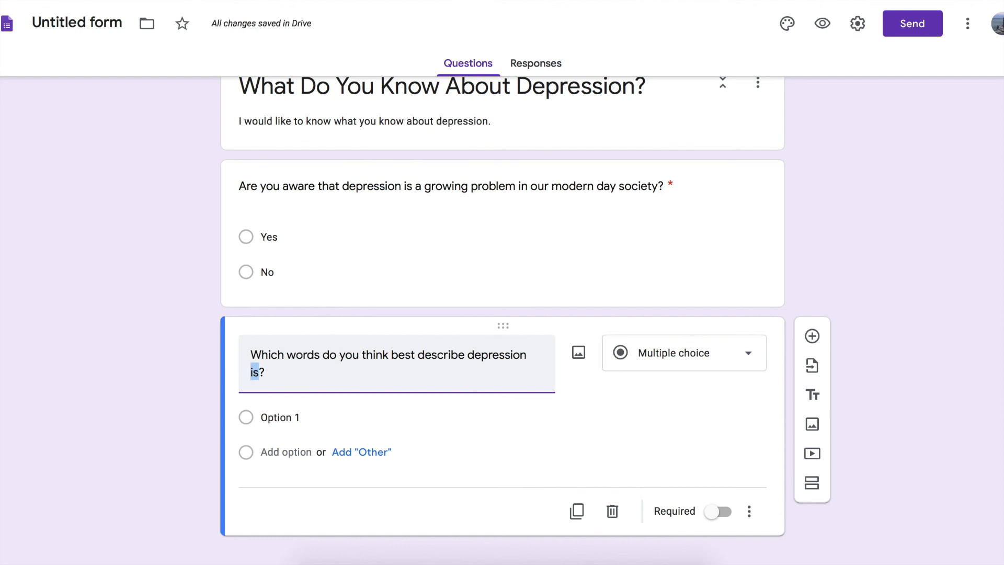
{"action": "key", "text": "BackSpace"}
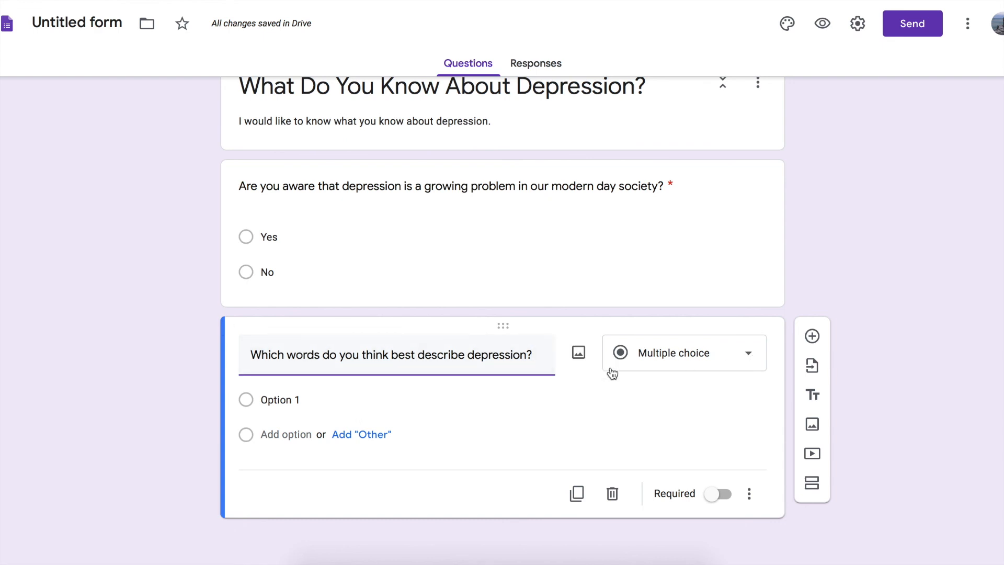
Append "(Check all that apply)" to the second question and set its answer type to Checkboxes.
{"action": "type", "text": "(Che"}
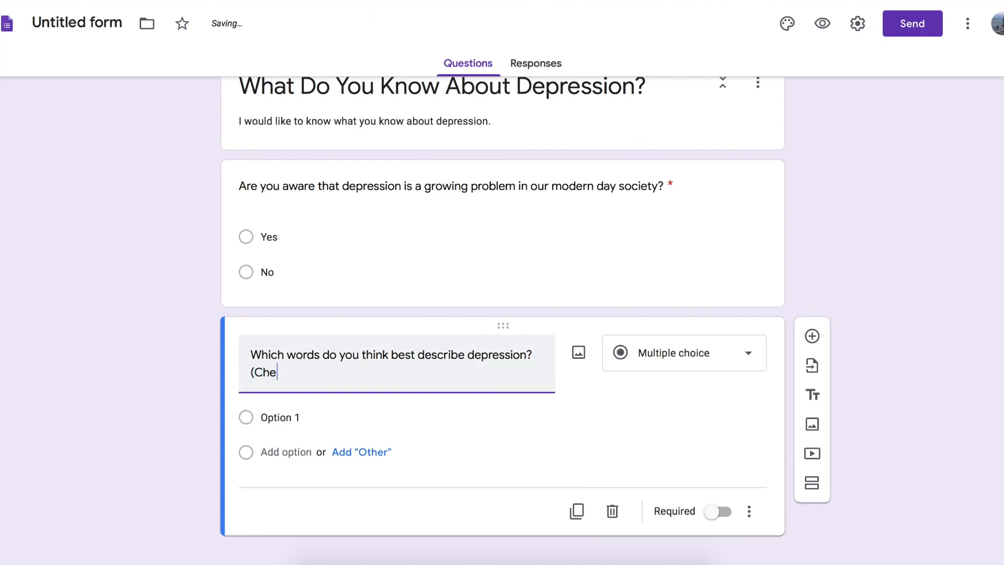
{"action": "type", "text": "ck all that apply)"}
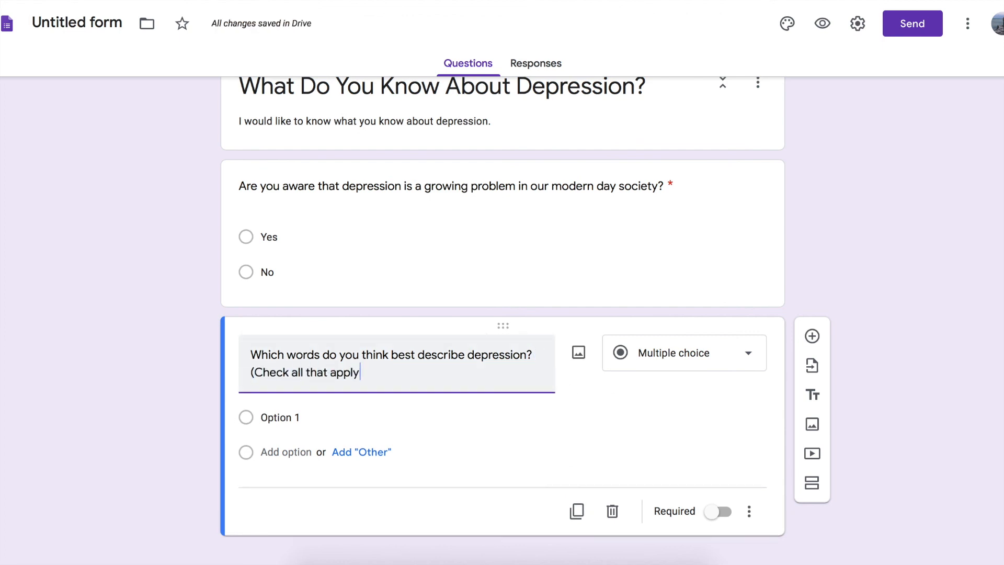
{"action": "left_click", "coordinate": [706, 366]}
{"action": "left_click", "coordinate": [706, 379]}
{"action": "left_click", "coordinate": [744, 356]}
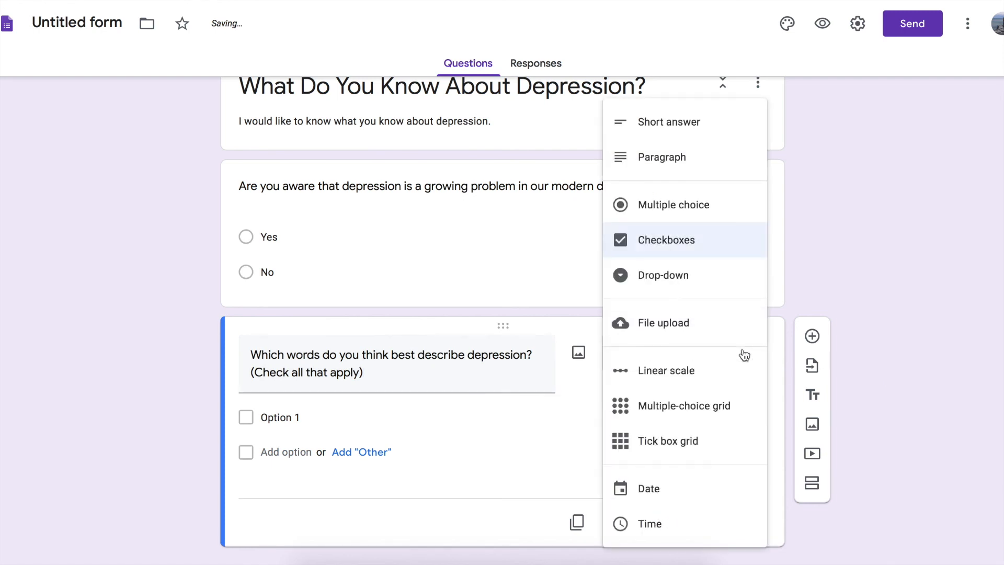
{"action": "left_click", "coordinate": [683, 248]}
Enter the checkbox options "Feeling sad", "A long period of emotional down turn" and "A short period of emotional up turn".
{"action": "left_click", "coordinate": [289, 419]}
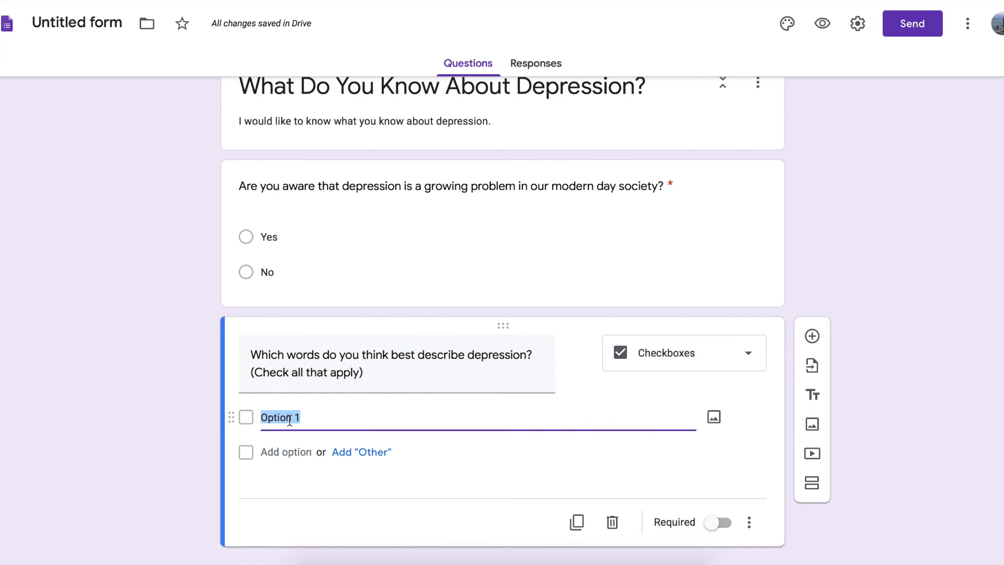
{"action": "type", "text": "Feeling sad"}
{"action": "key", "text": "Return"}
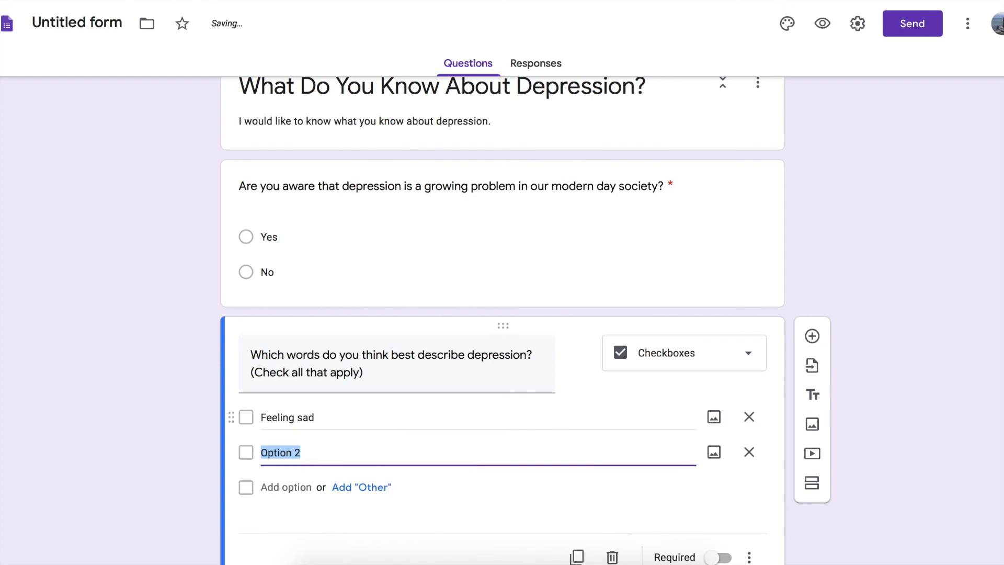
{"action": "key", "text": "ctrl+v"}
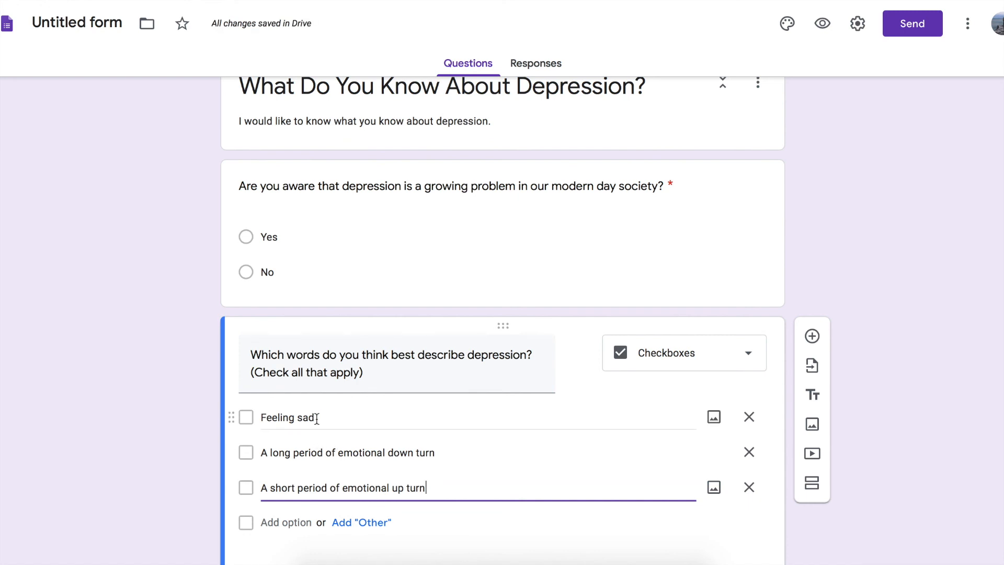
Clear the text of the third checkbox option, "A short period of emotional up turn".
{"action": "triple_click", "coordinate": [262, 487]}
{"action": "key", "text": "BackSpace"}
{"action": "type", "text": "H"}
{"action": "key", "text": "BackSpace"}
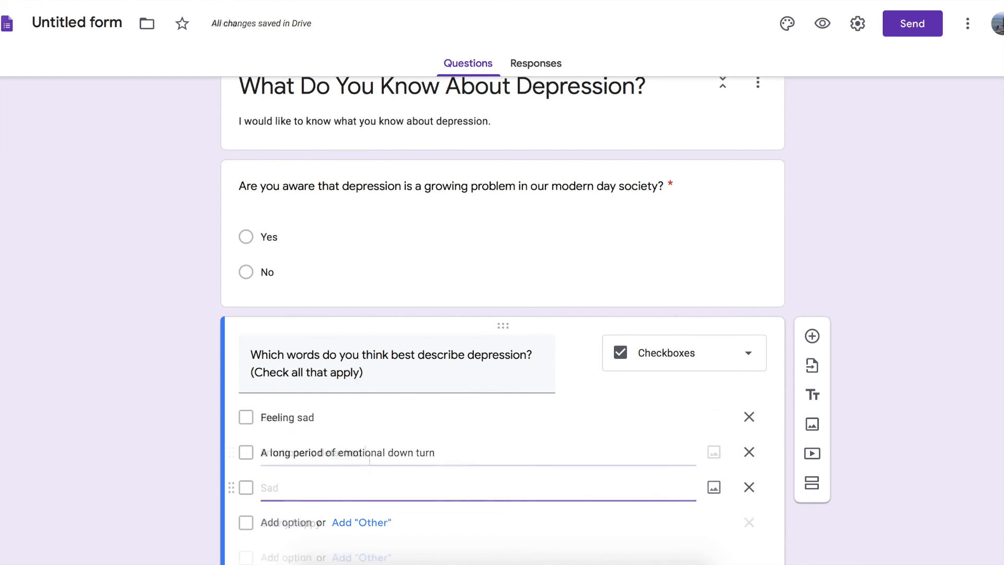